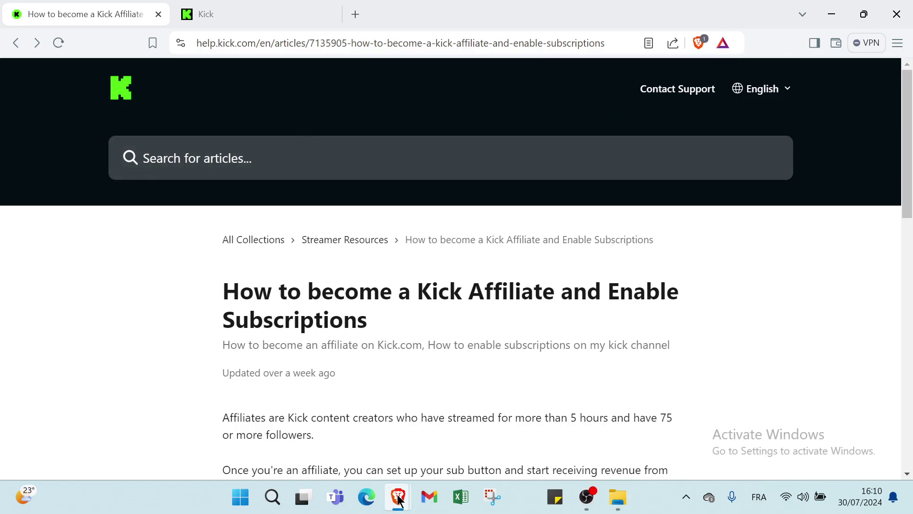
scroll(313, 177, "down", 2)
scroll(447, 139, "up", 2)
key("alt+Left")
left_click(675, 96)
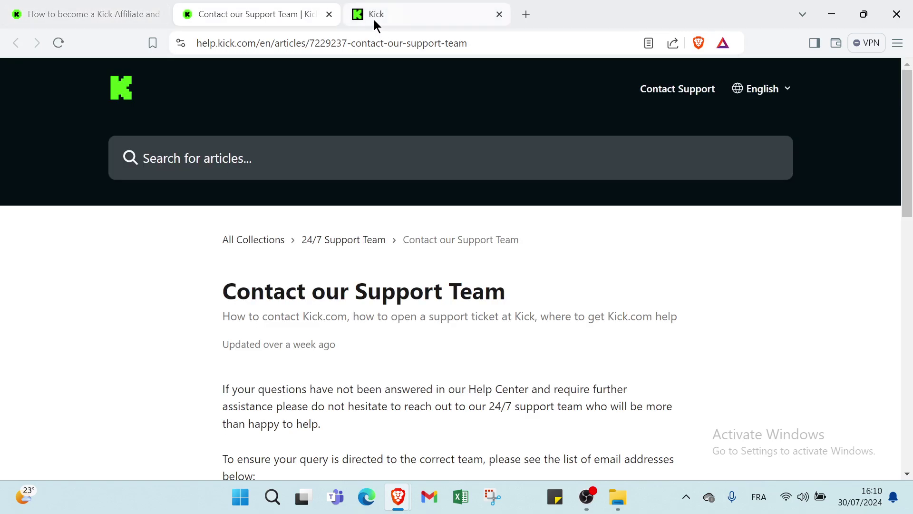
scroll(371, 200, "down", 3)
scroll(346, 252, "down", 3)
scroll(342, 284, "down", 2)
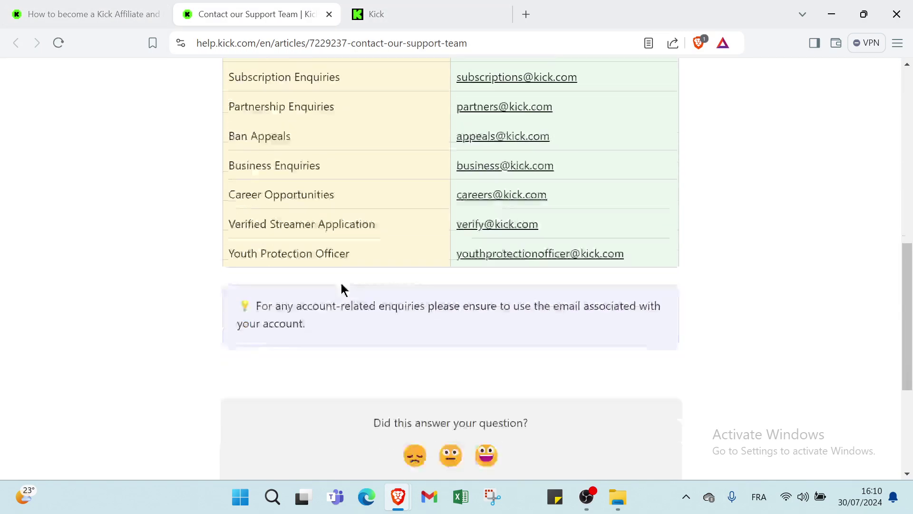
scroll(341, 283, "down", 3)
scroll(340, 285, "up", 3)
scroll(339, 284, "up", 3)
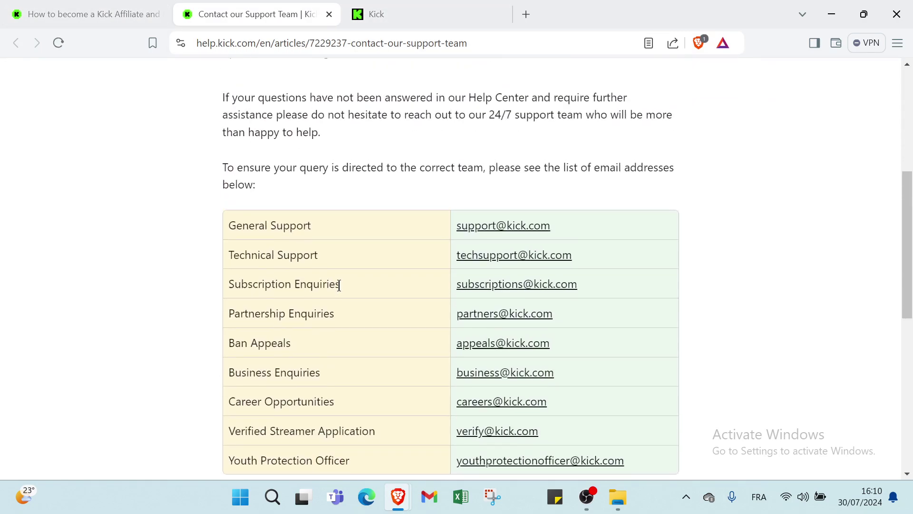
scroll(339, 285, "up", 3)
left_click(329, 14)
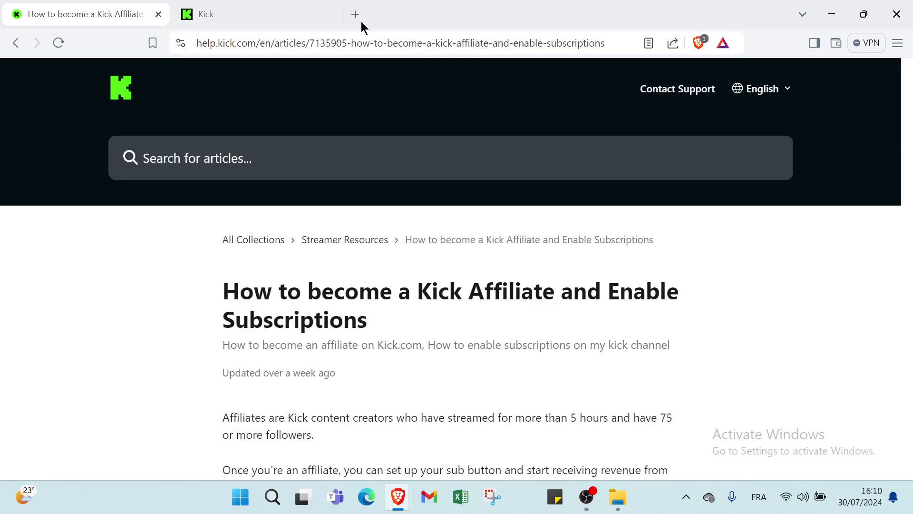
Check the help centre's available languages and start a help article search.
left_click(765, 88)
scroll(500, 164, "down", 1)
scroll(378, 143, "down", 1)
scroll(350, 101, "up", 1)
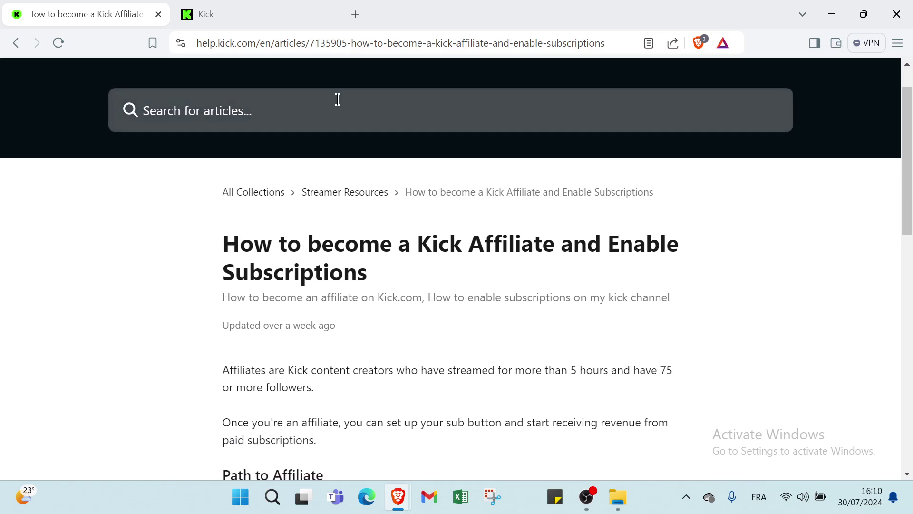
left_click(333, 118)
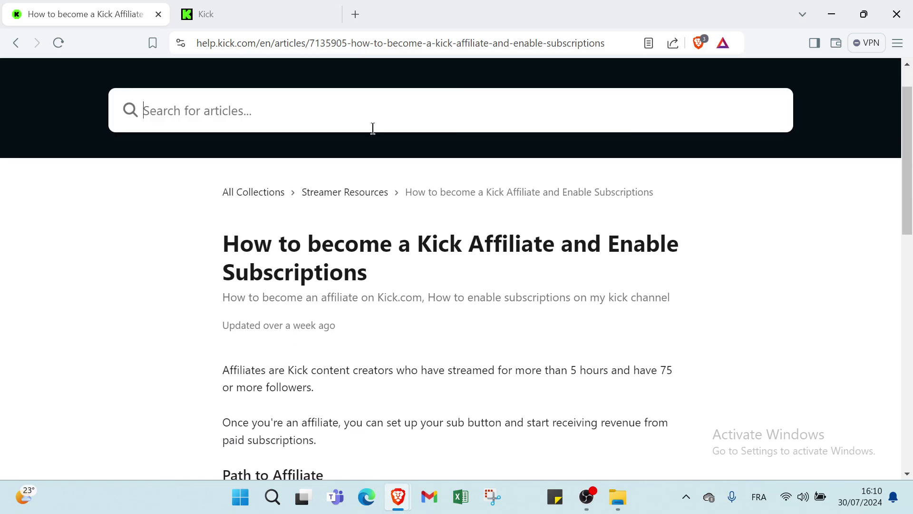
scroll(371, 172, "down", 1)
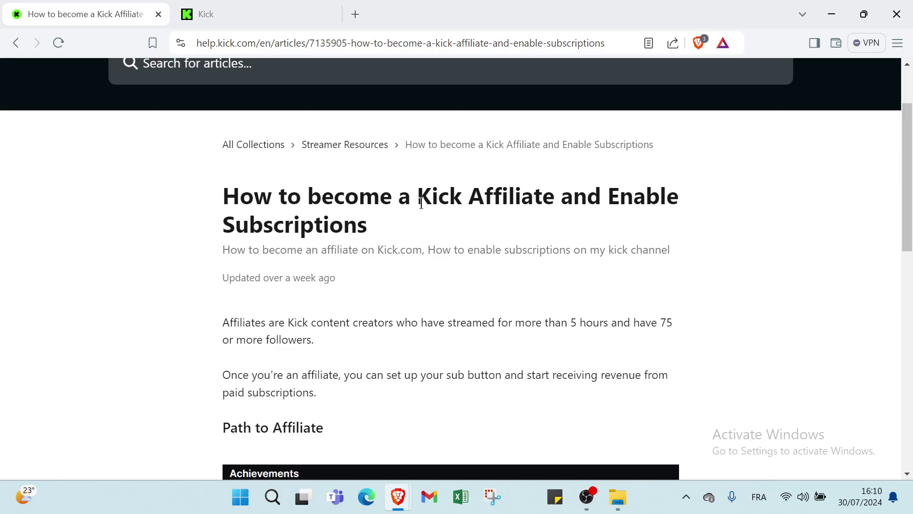
scroll(421, 210, "down", 1)
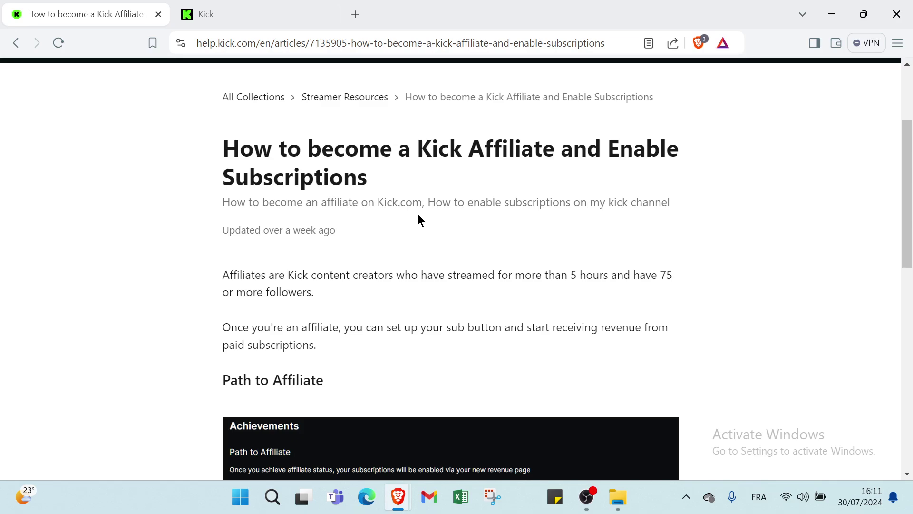
scroll(478, 319, "down", 2)
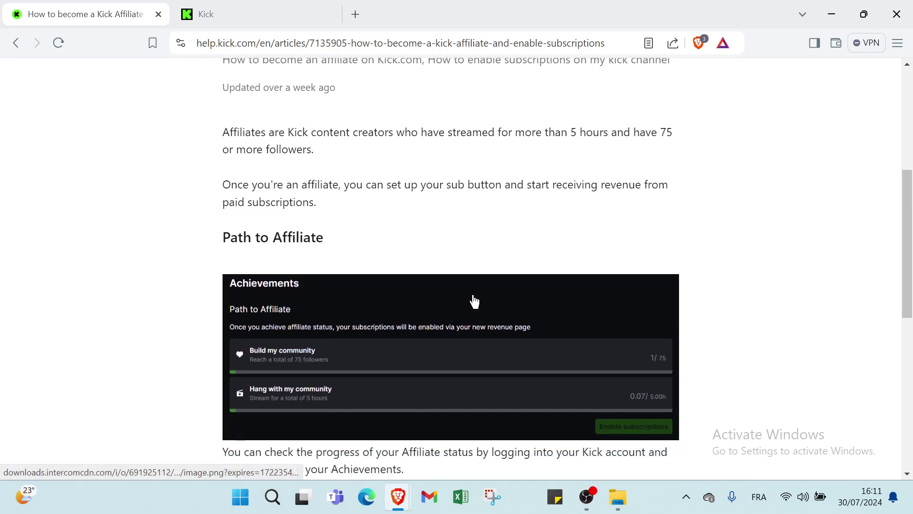
scroll(378, 227, "down", 2)
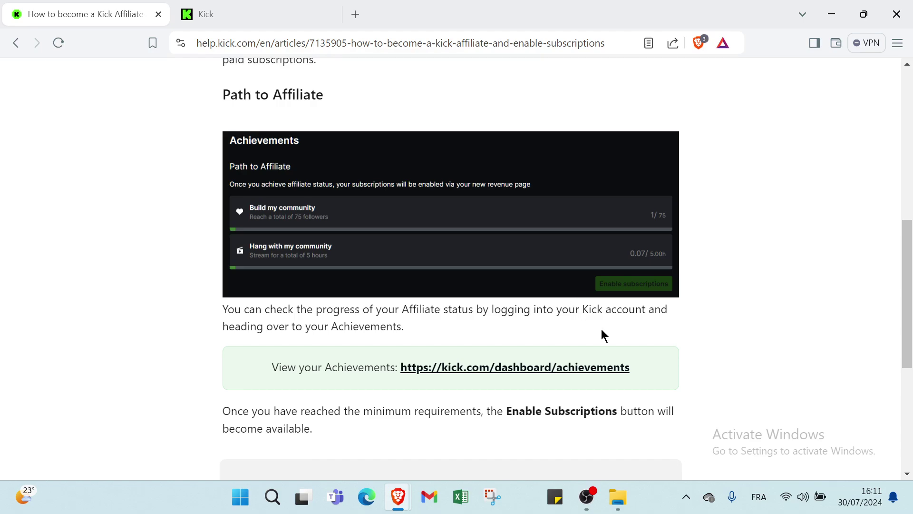
scroll(643, 329, "down", 2)
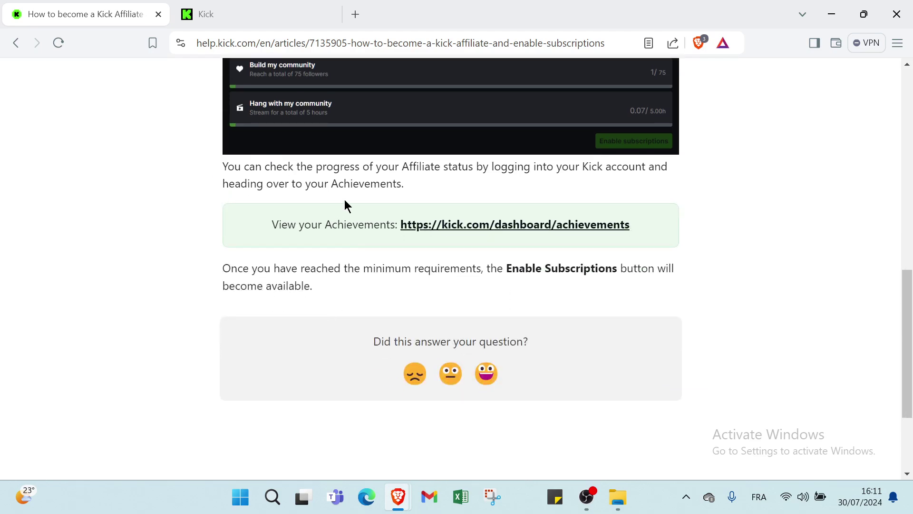
scroll(352, 203, "down", 2)
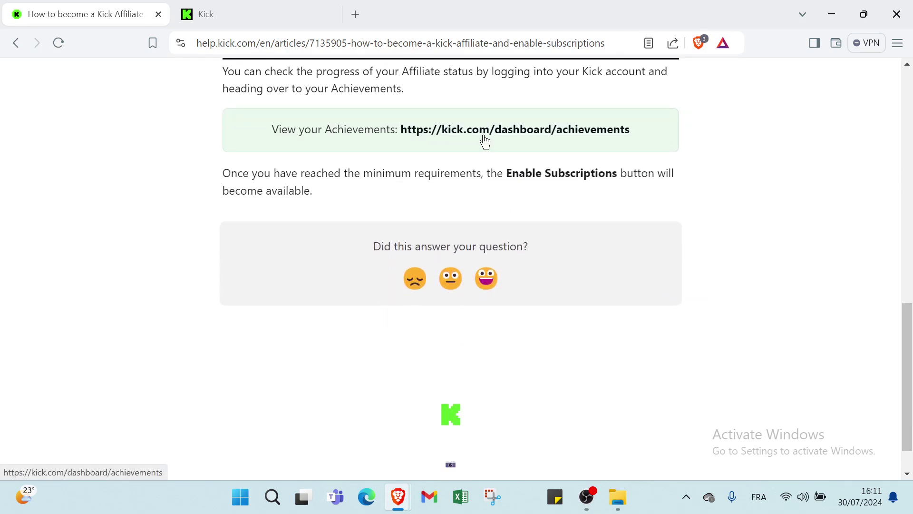
Switch between the Kick homepage and affiliate article tabs, then scroll the homepage back to the top.
left_click(230, 15)
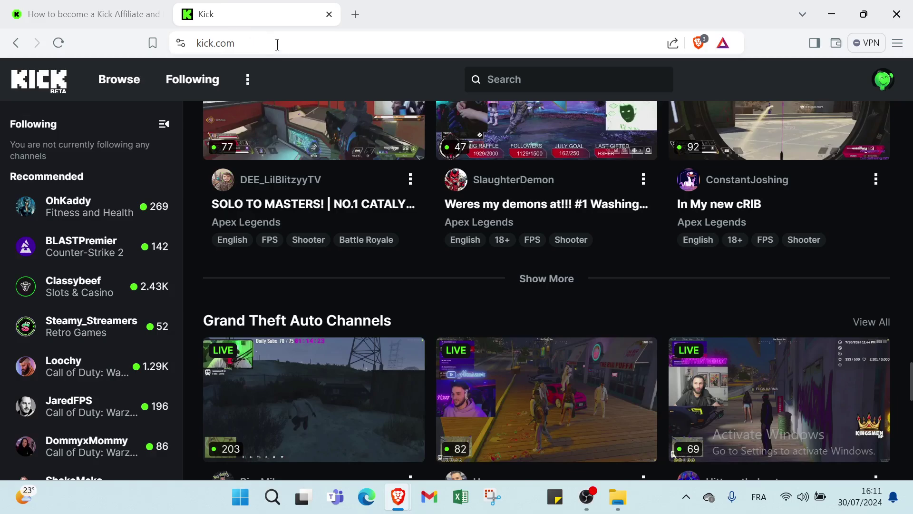
left_click(114, 21)
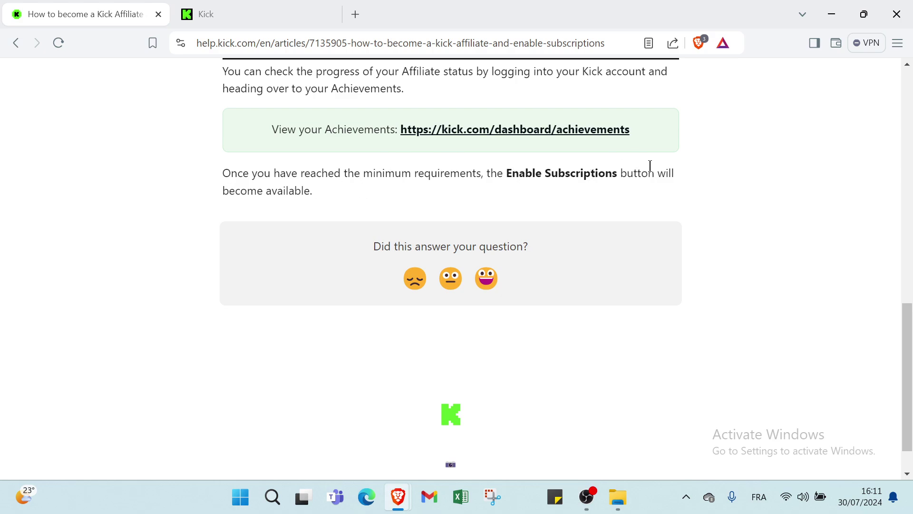
left_click(242, 13)
scroll(363, 210, "up", 2)
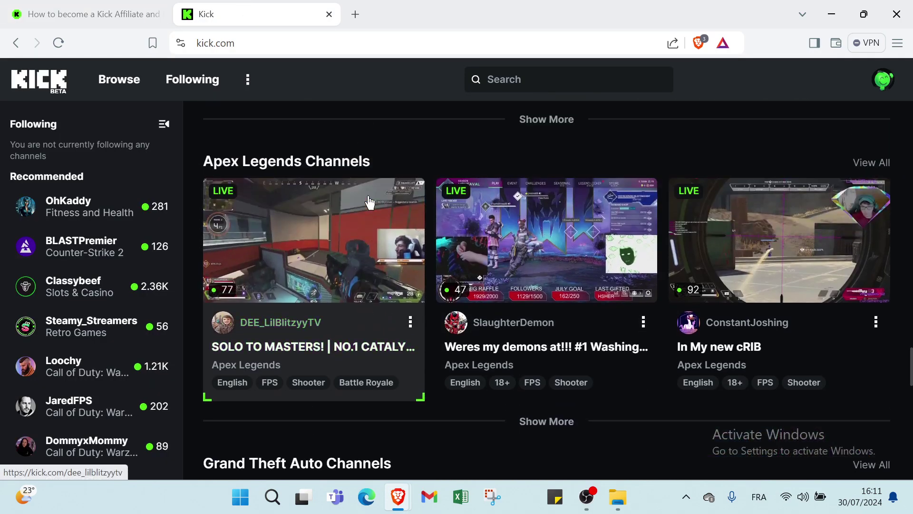
scroll(363, 214, "up", 5)
scroll(557, 372, "up", 3)
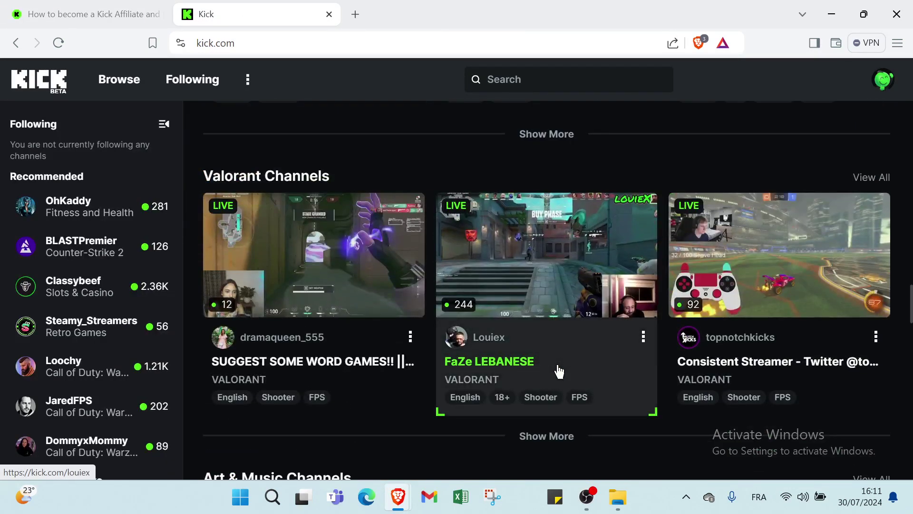
scroll(557, 372, "up", 2)
scroll(582, 357, "up", 2)
scroll(587, 252, "up", 1)
scroll(597, 263, "up", 1)
scroll(619, 307, "up", 3)
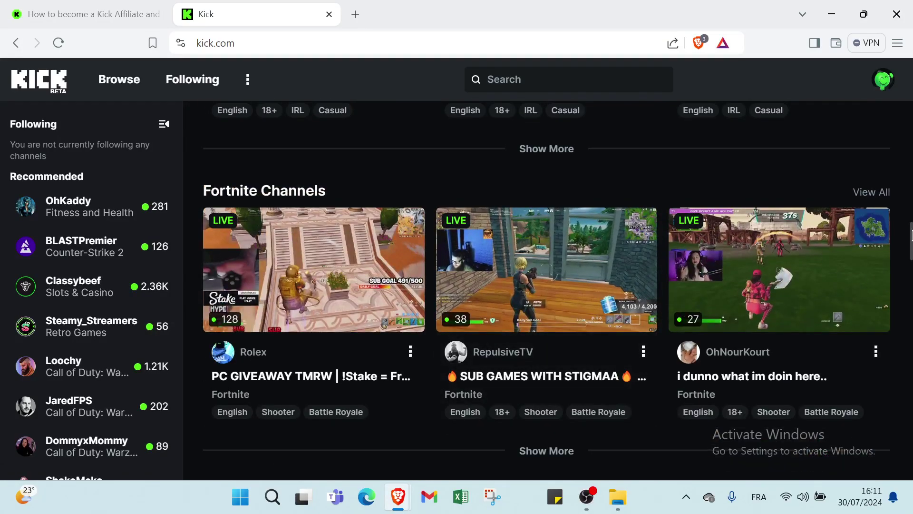
left_click_drag(911, 236, 912, 80)
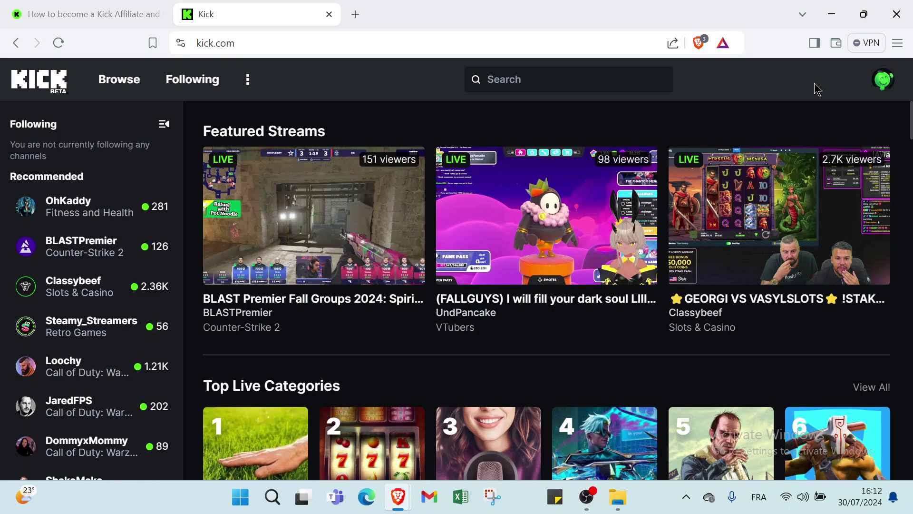
scroll(760, 307, "down", 2)
scroll(760, 307, "up", 2)
Toggle the sidebar, tour Browse's Live Channels, Clips and Categories listings, then open Following.
left_click(163, 124)
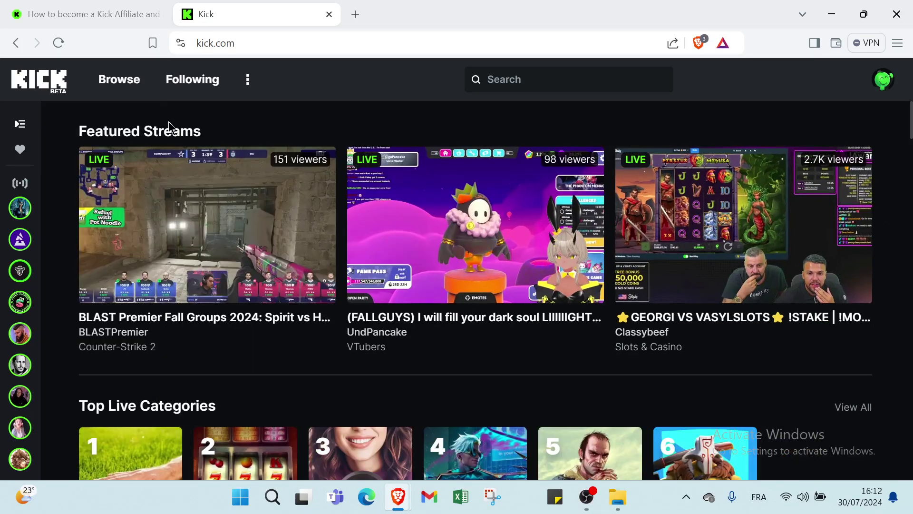
left_click(20, 124)
left_click(118, 83)
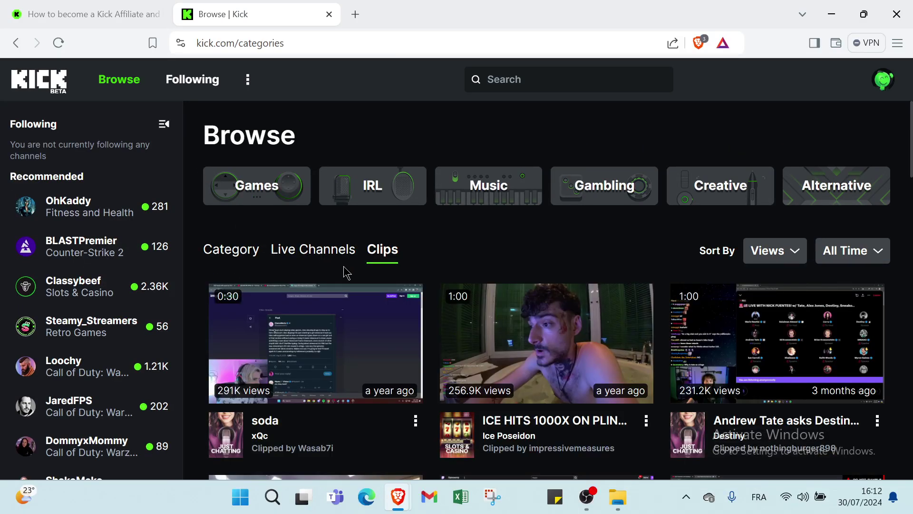
left_click(336, 254)
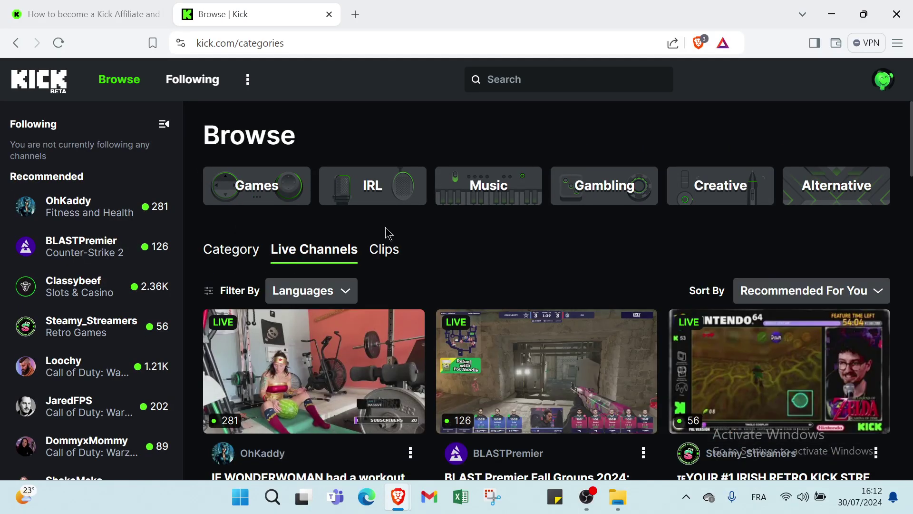
left_click(383, 250)
left_click(231, 256)
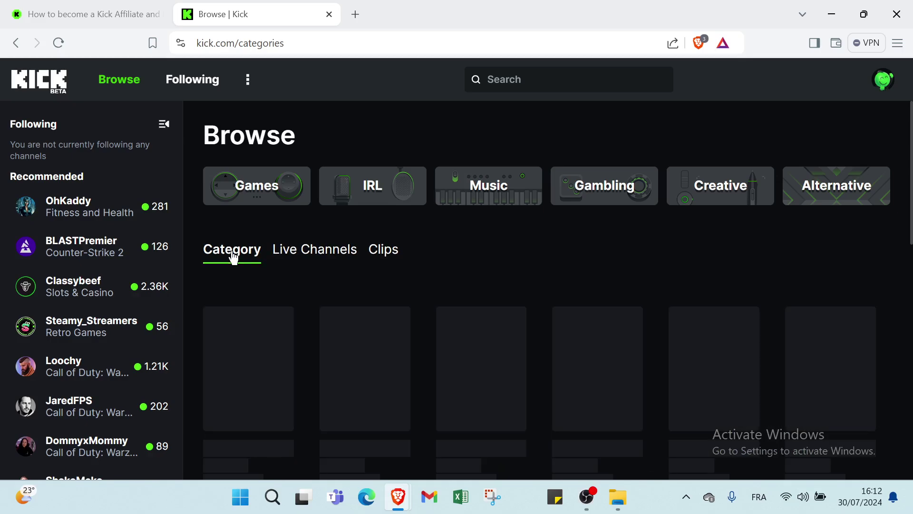
left_click(202, 83)
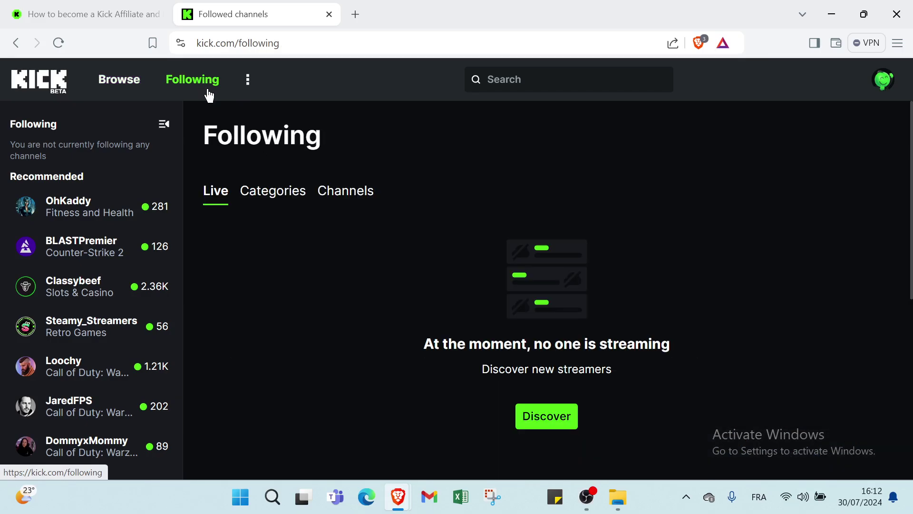
View Following's Categories and Channels tabs, check the policy and support menu and search, then return home.
left_click(282, 197)
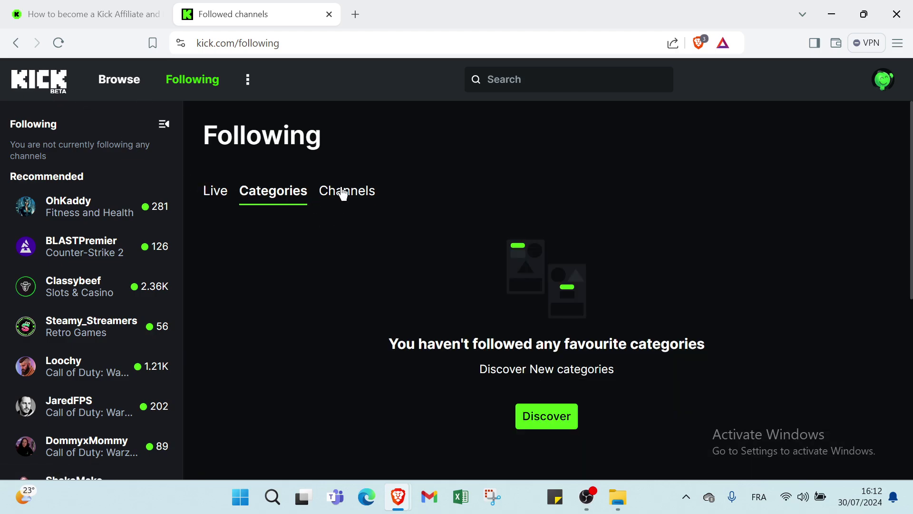
left_click(343, 194)
left_click(249, 83)
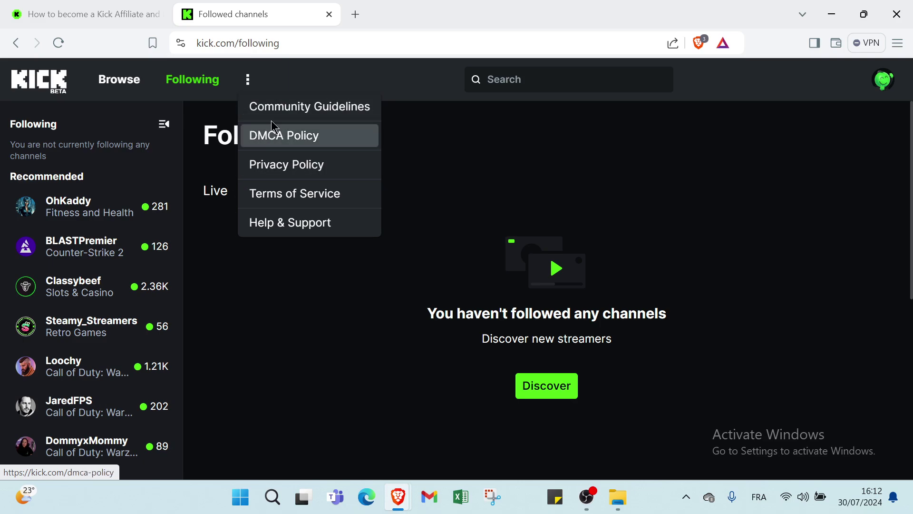
left_click(353, 71)
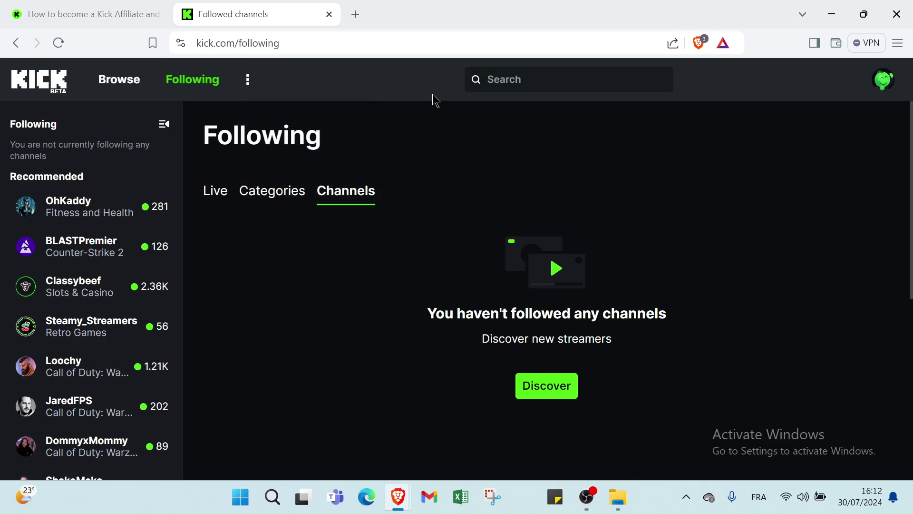
left_click(491, 84)
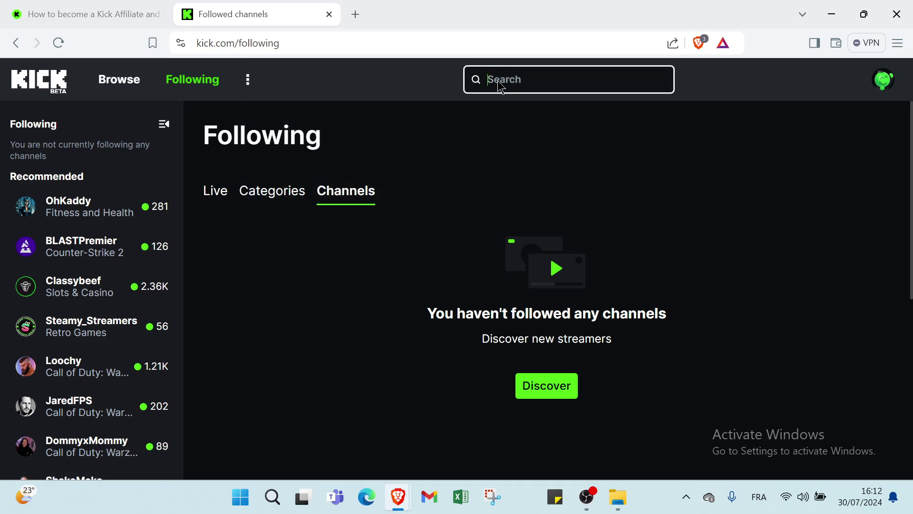
left_click(218, 78)
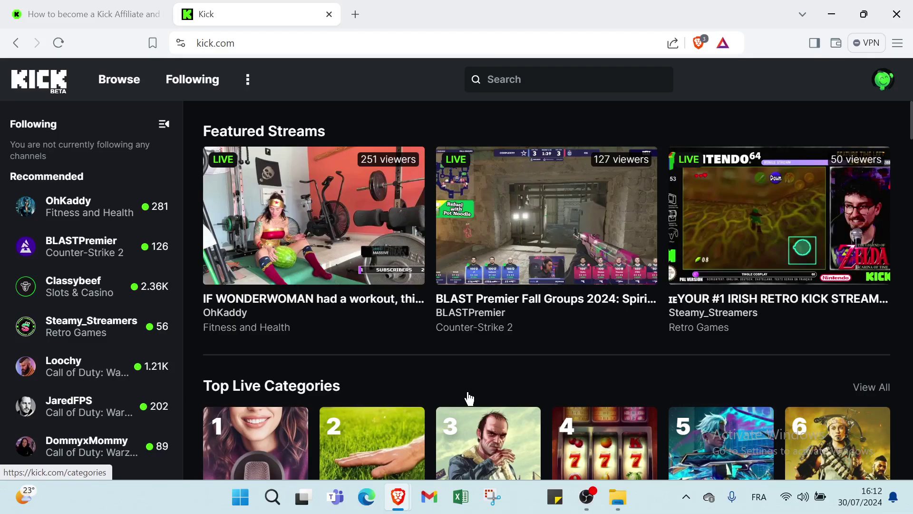
scroll(499, 392, "down", 2)
scroll(556, 371, "down", 2)
scroll(560, 373, "down", 1)
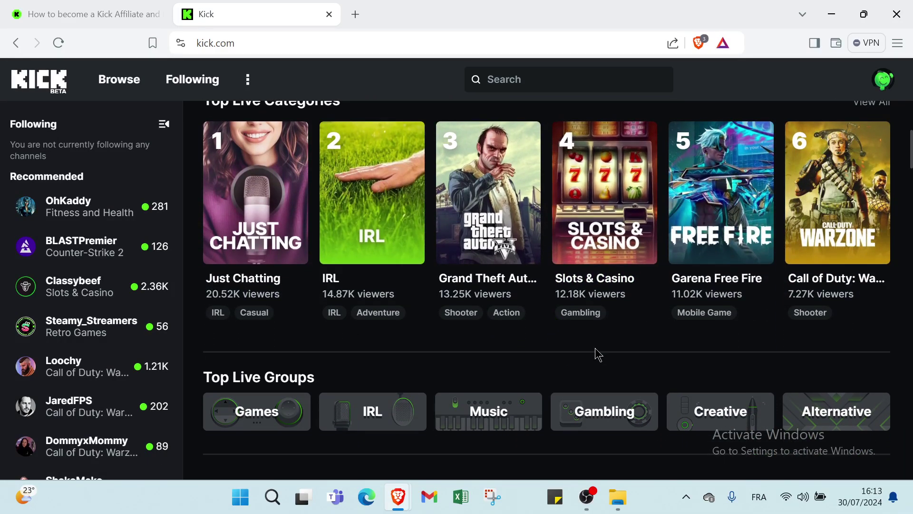
scroll(595, 347, "up", 2)
scroll(678, 357, "up", 3)
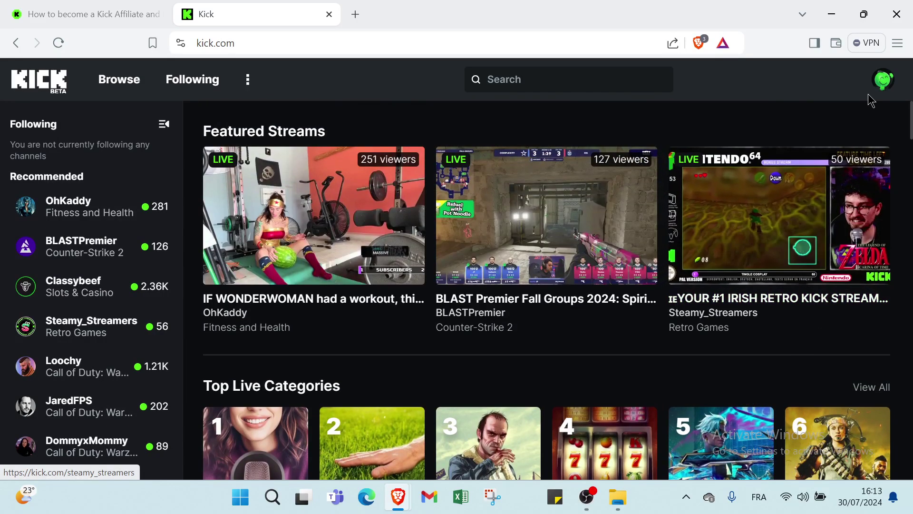
Go to your own channel page via the avatar's Channel option.
left_click(883, 78)
left_click(852, 114)
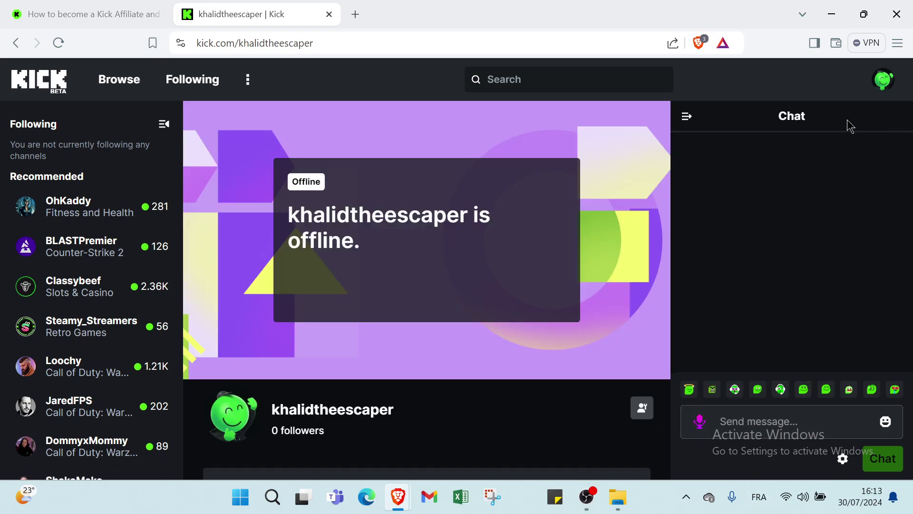
left_click(883, 80)
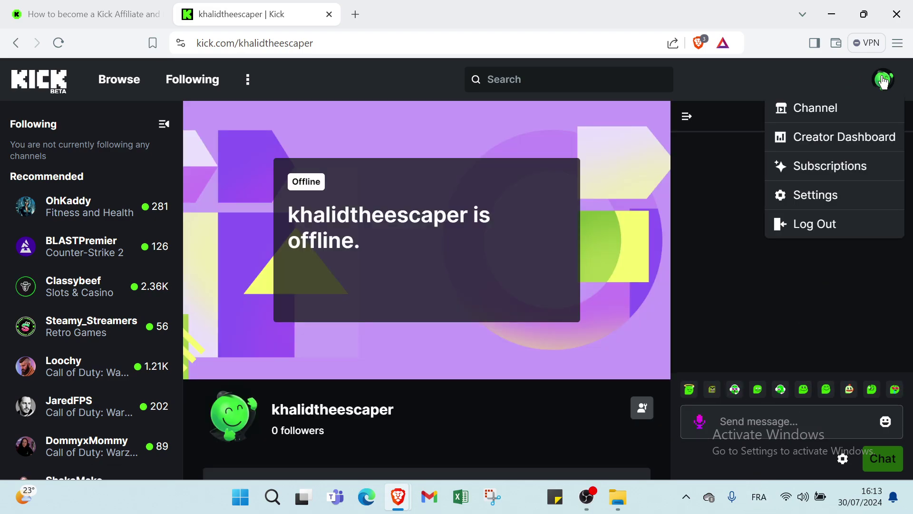
left_click(857, 138)
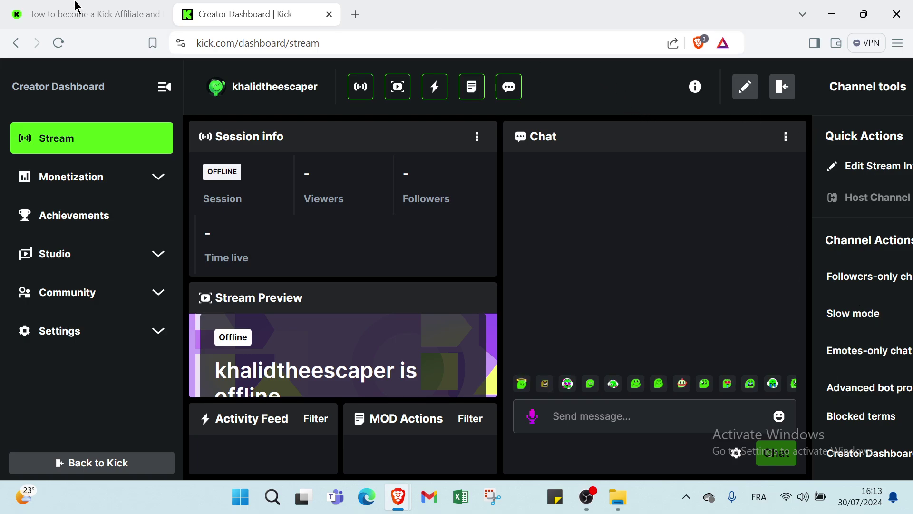
left_click(16, 43)
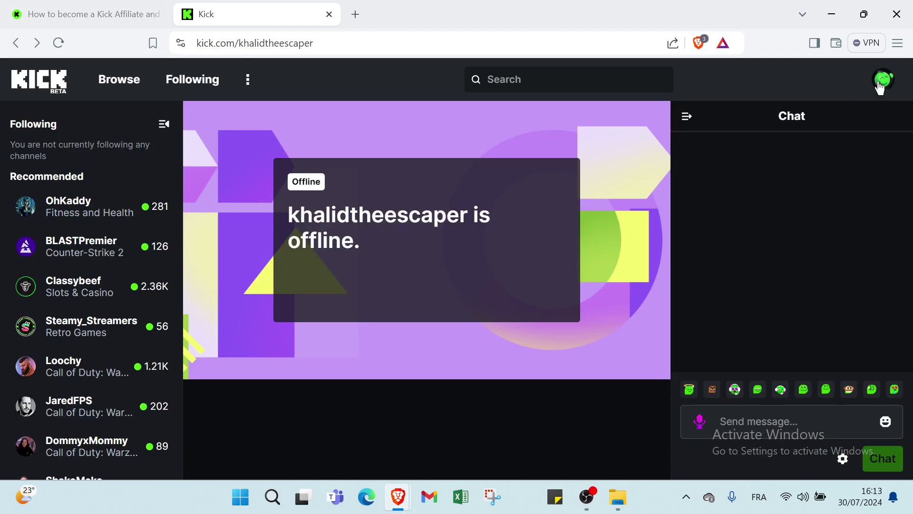
Review Subscriptions, Payment History and Payment Methods under Transactions, then return to the homepage.
left_click(883, 80)
left_click(830, 179)
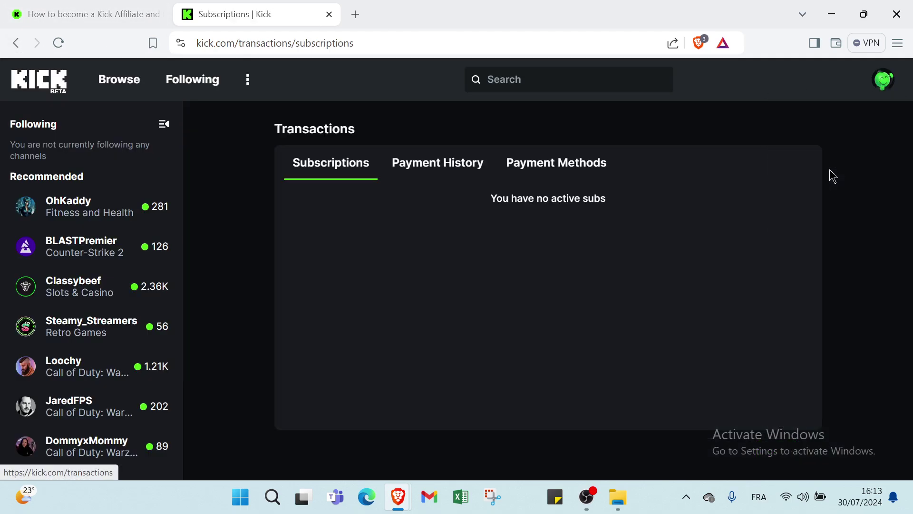
left_click(449, 180)
left_click(550, 174)
left_click(883, 79)
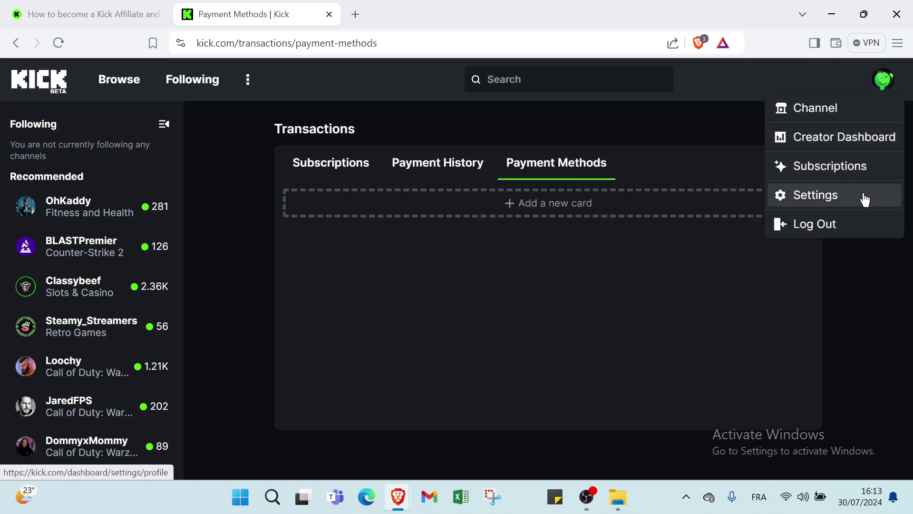
left_click(60, 79)
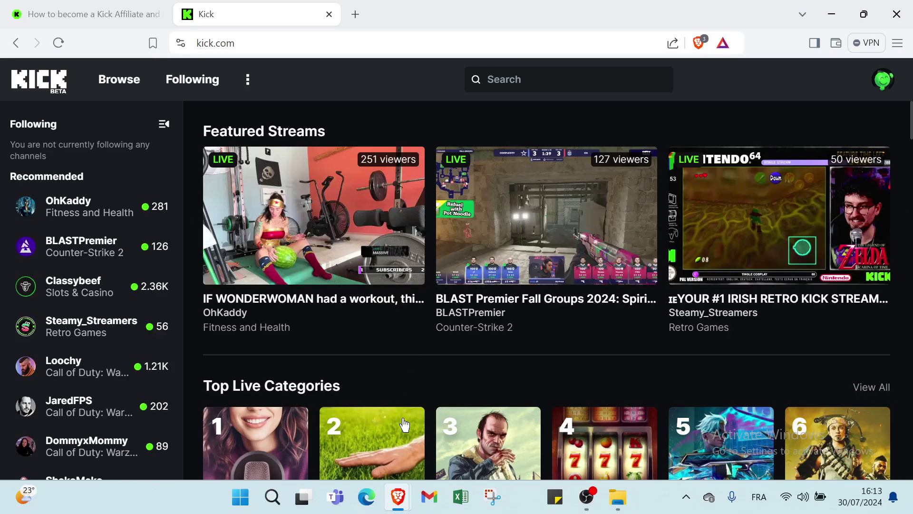
scroll(419, 391, "down", 1)
scroll(420, 390, "down", 2)
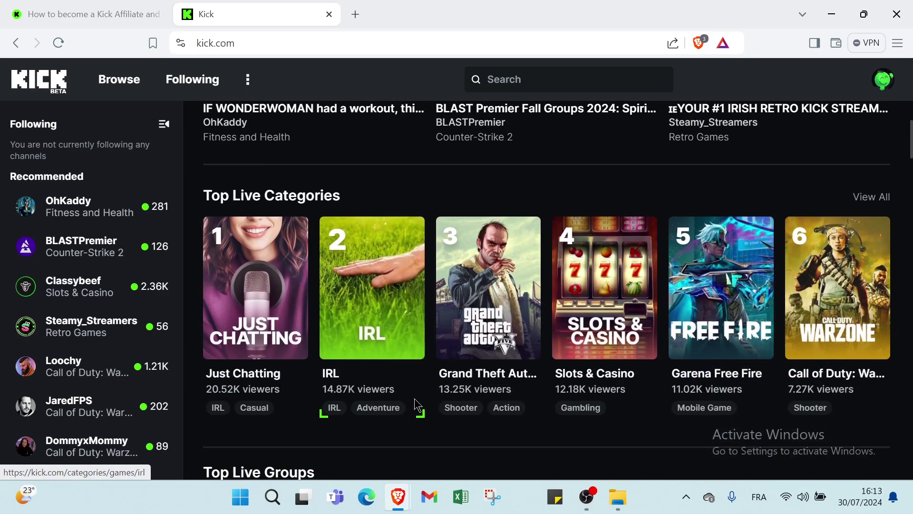
scroll(393, 438, "down", 2)
scroll(396, 428, "down", 2)
scroll(402, 421, "down", 1)
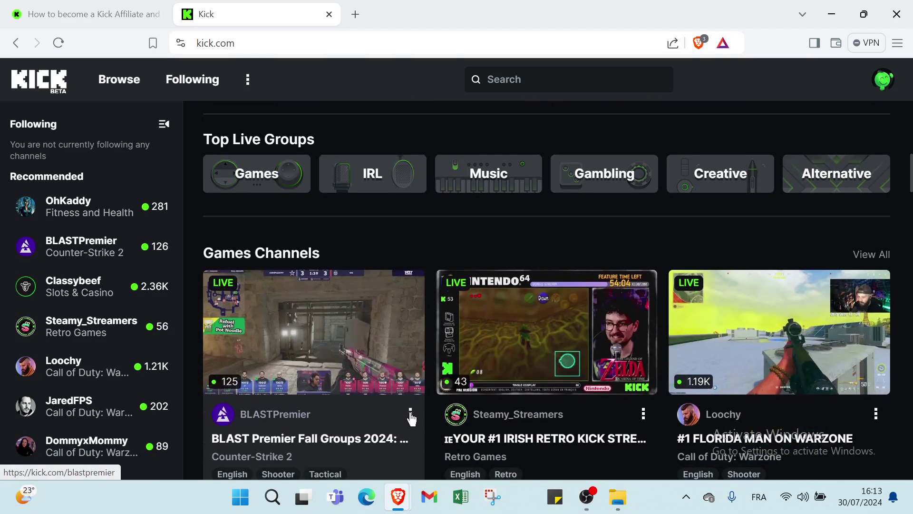
scroll(414, 423, "down", 1)
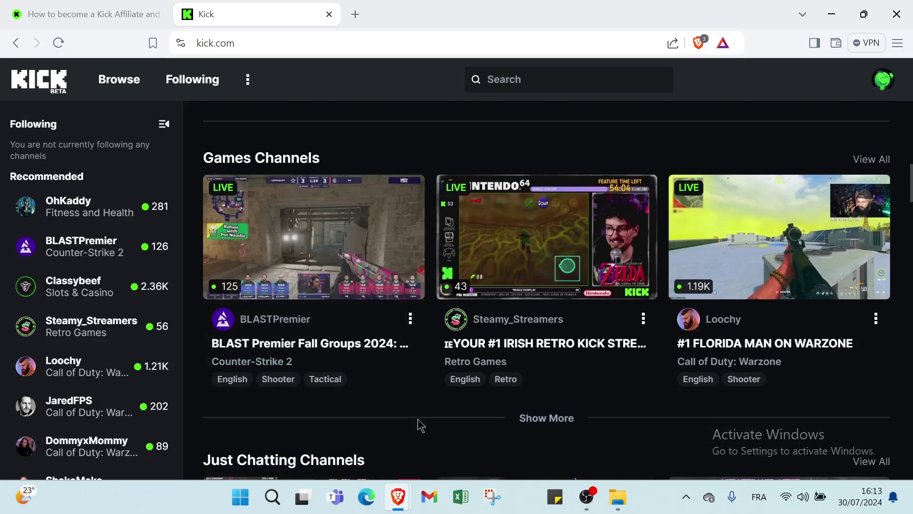
scroll(418, 424, "down", 1)
scroll(422, 320, "down", 2)
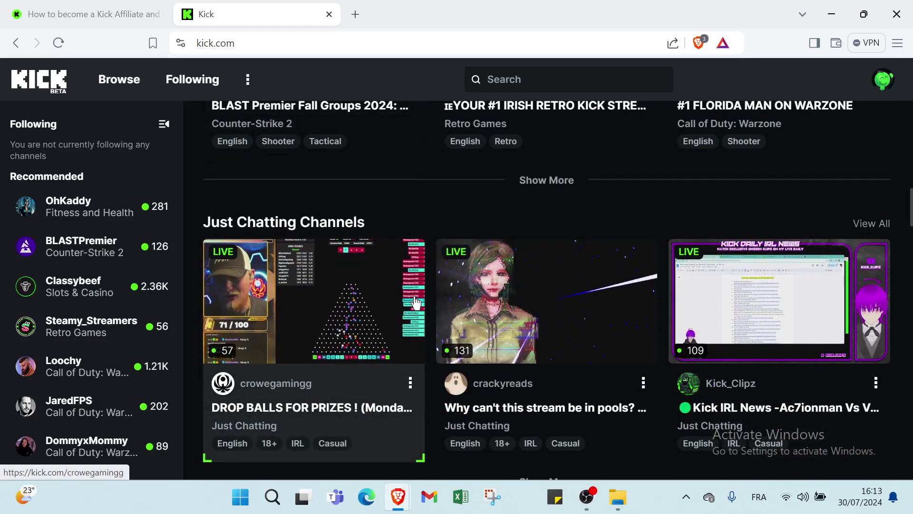
scroll(415, 302, "down", 1)
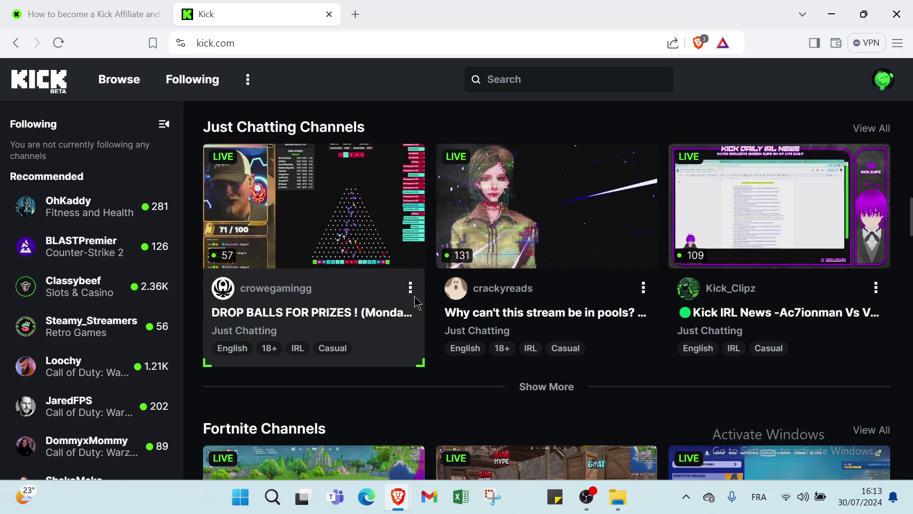
scroll(415, 301, "down", 1)
scroll(415, 300, "down", 1)
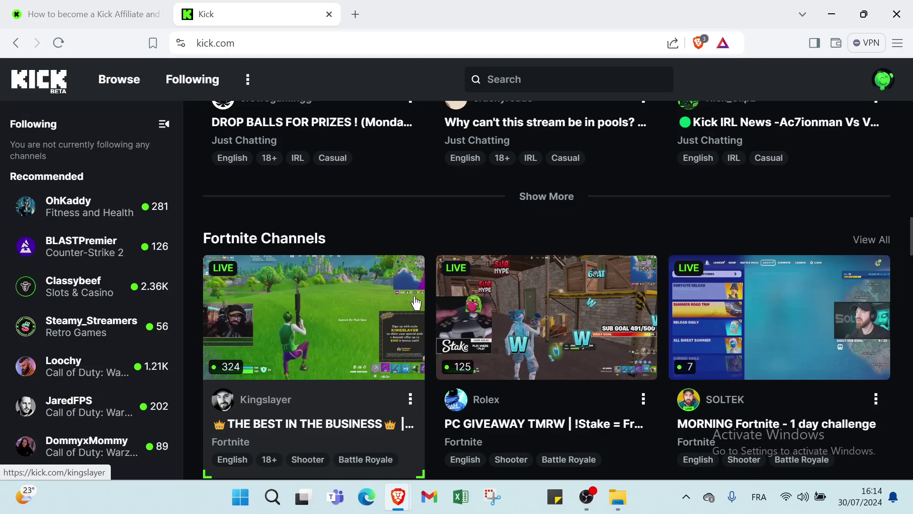
scroll(599, 214, "down", 2)
scroll(631, 281, "down", 1)
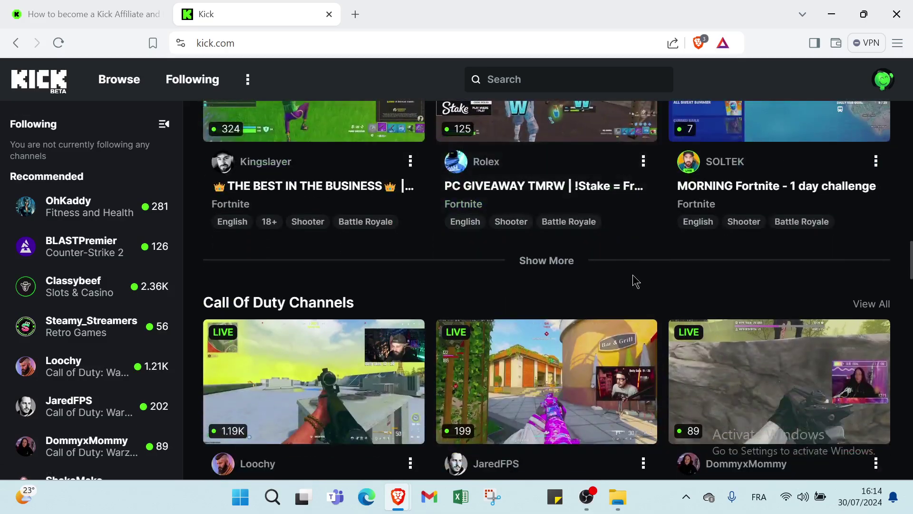
scroll(633, 281, "down", 1)
scroll(559, 322, "down", 1)
scroll(562, 307, "down", 1)
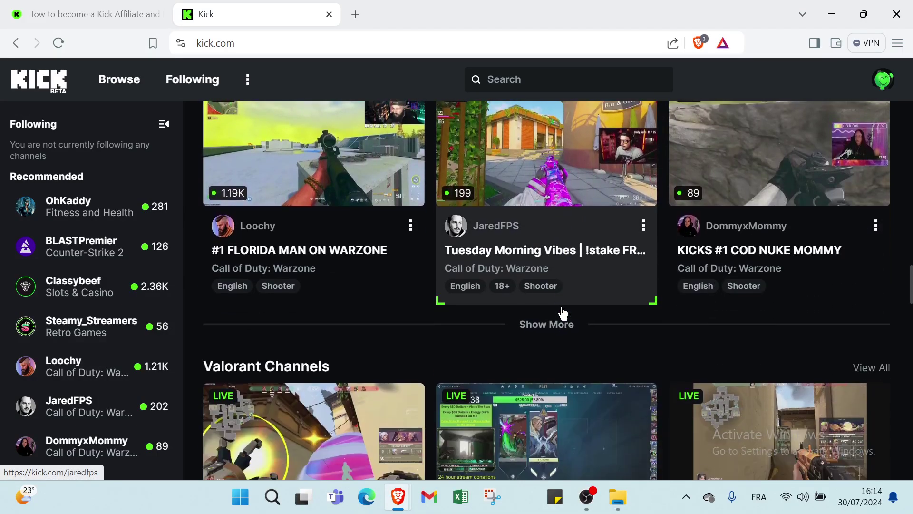
scroll(565, 288, "down", 1)
scroll(570, 300, "down", 2)
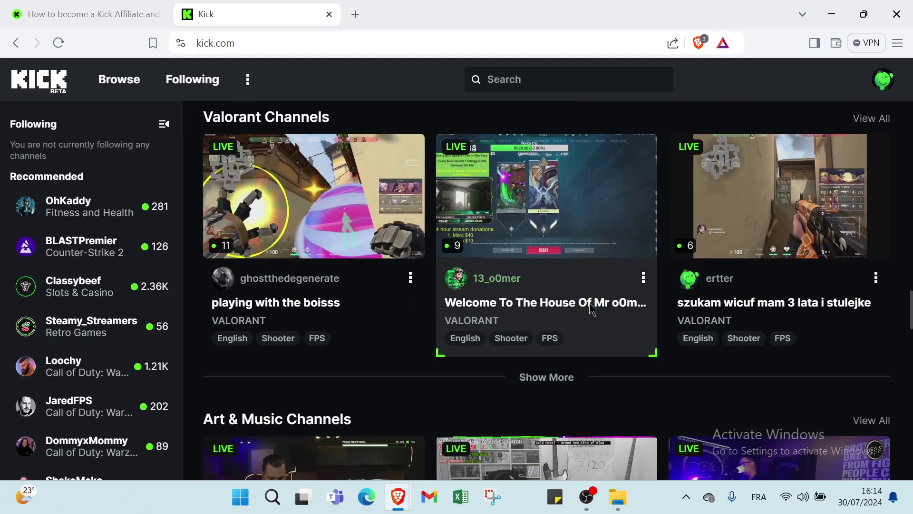
scroll(585, 312, "down", 1)
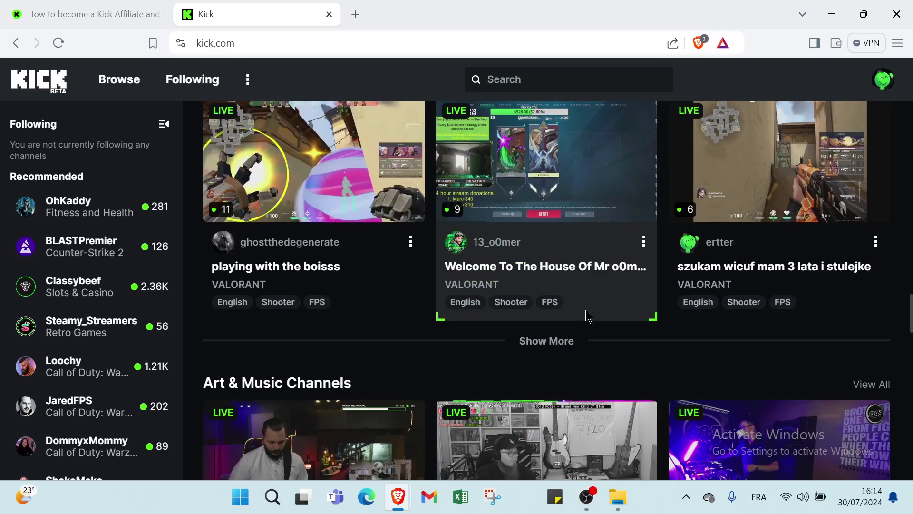
scroll(590, 328, "down", 2)
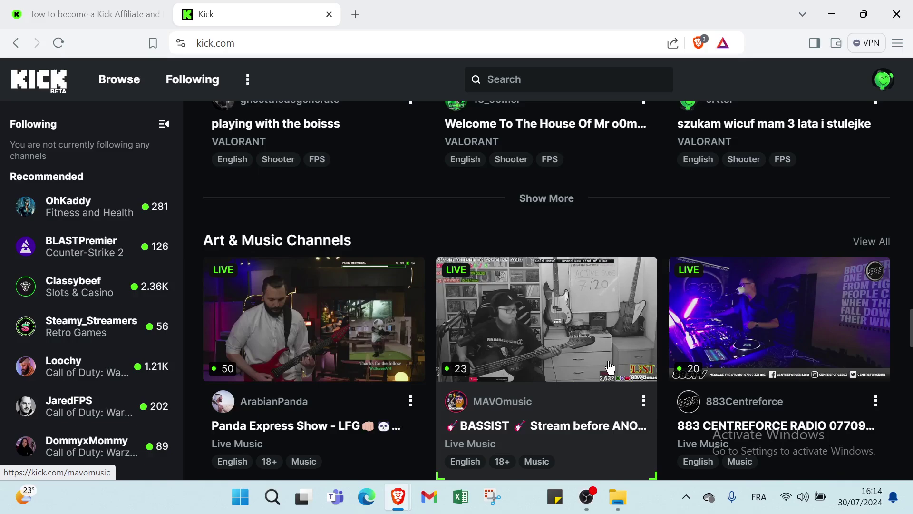
scroll(610, 367, "down", 2)
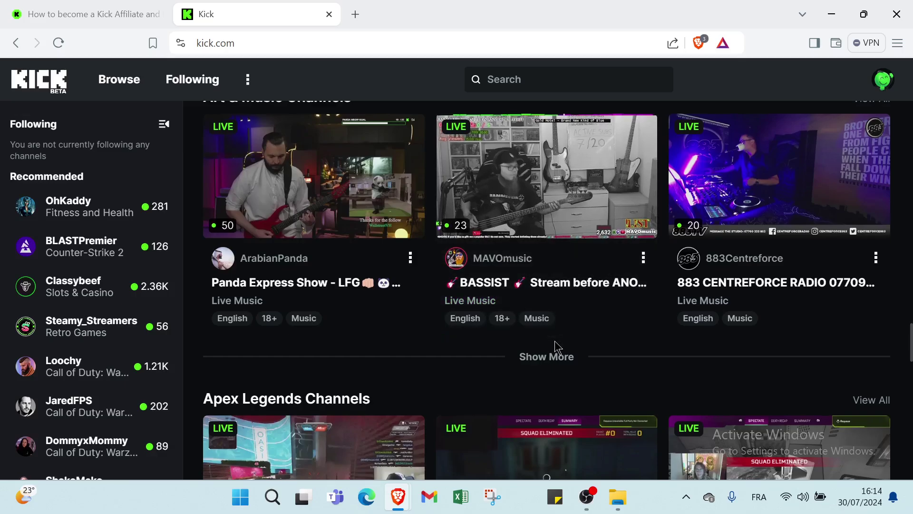
scroll(554, 341, "down", 2)
scroll(510, 374, "down", 3)
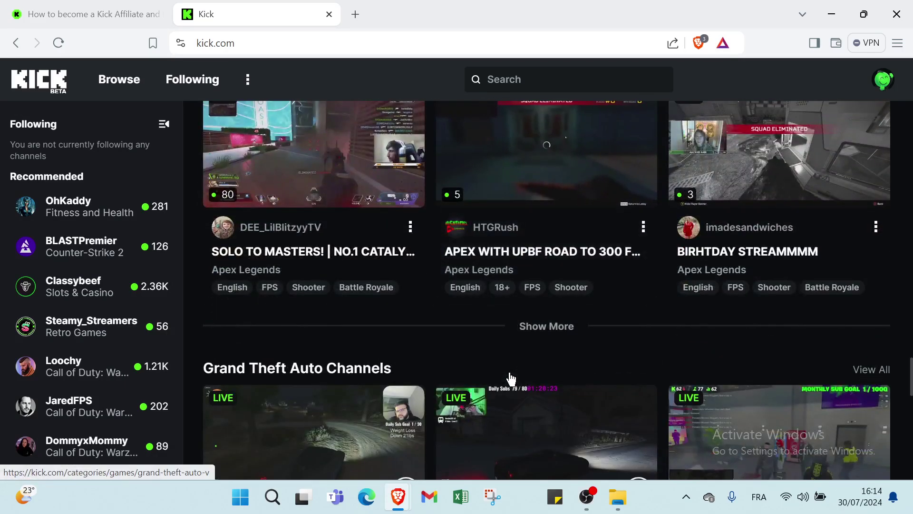
scroll(510, 378, "down", 1)
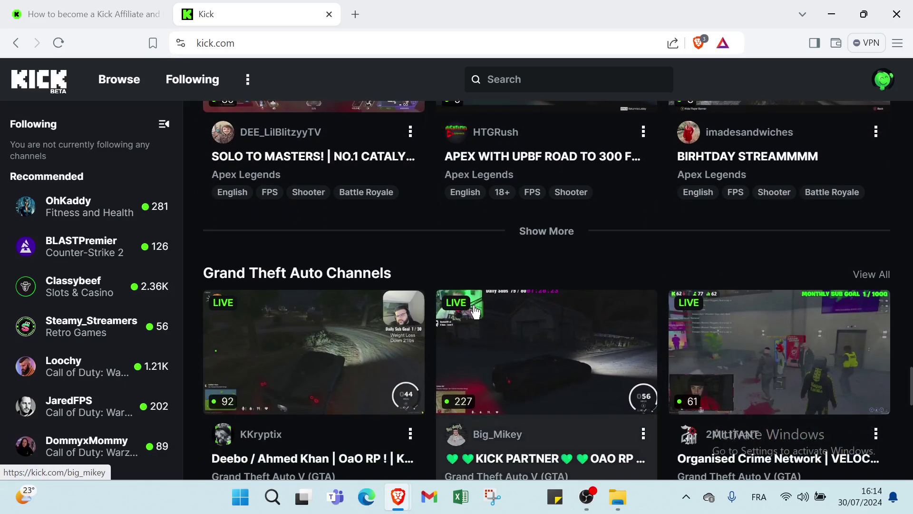
scroll(508, 381, "down", 1)
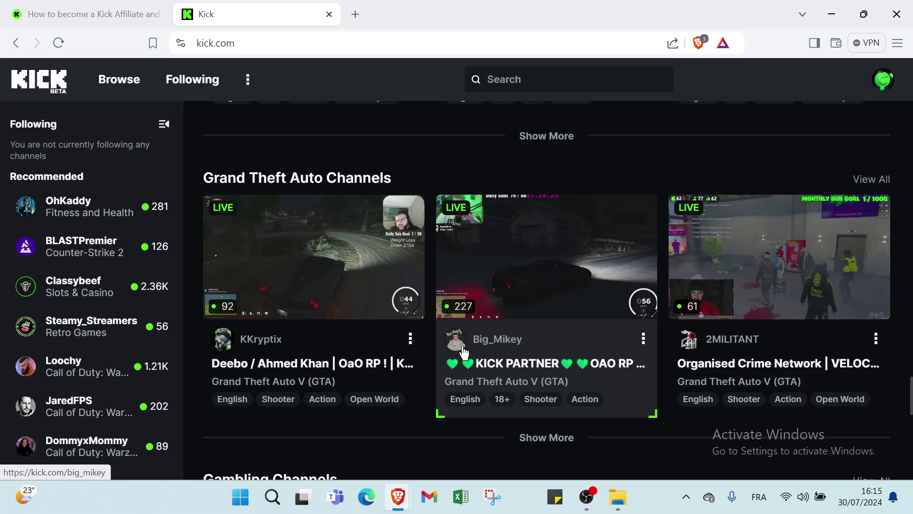
scroll(462, 351, "down", 1)
scroll(500, 291, "down", 1)
Open KKryptix's live stream card to view the channel page.
left_click(342, 221)
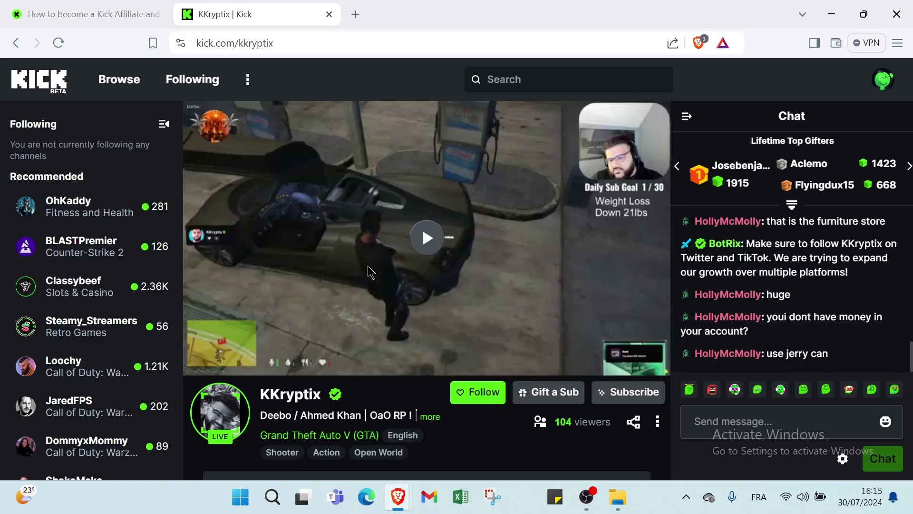
scroll(367, 256, "down", 3)
scroll(387, 261, "down", 1)
scroll(353, 273, "down", 2)
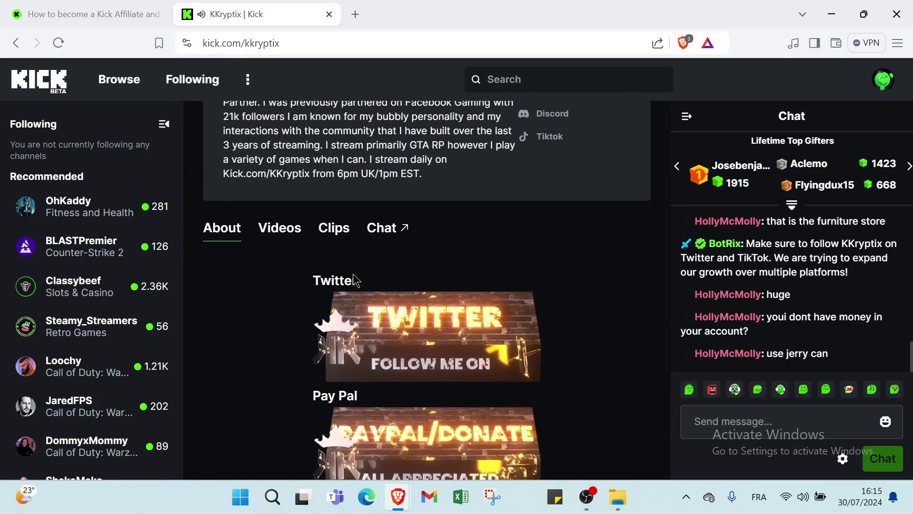
scroll(353, 273, "down", 2)
scroll(353, 276, "down", 2)
scroll(354, 280, "down", 2)
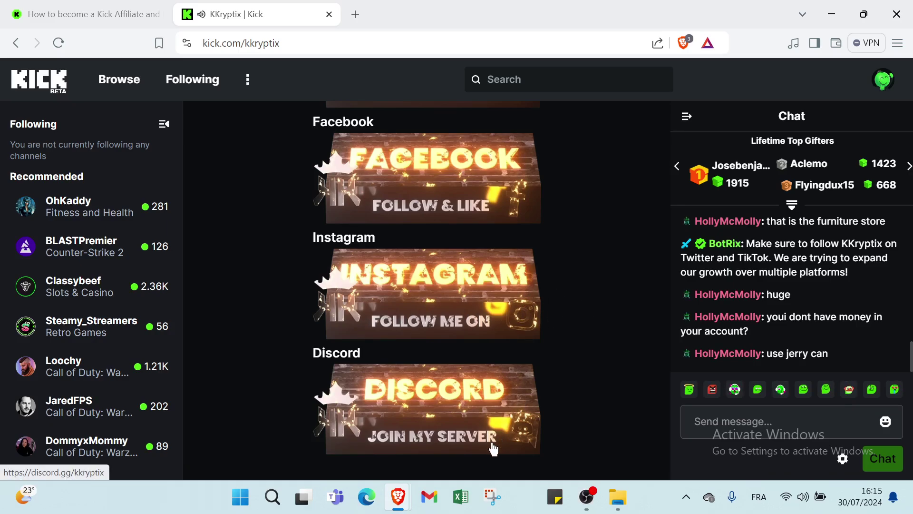
Go back to the Kick homepage from KKryptix's channel.
left_click(36, 93)
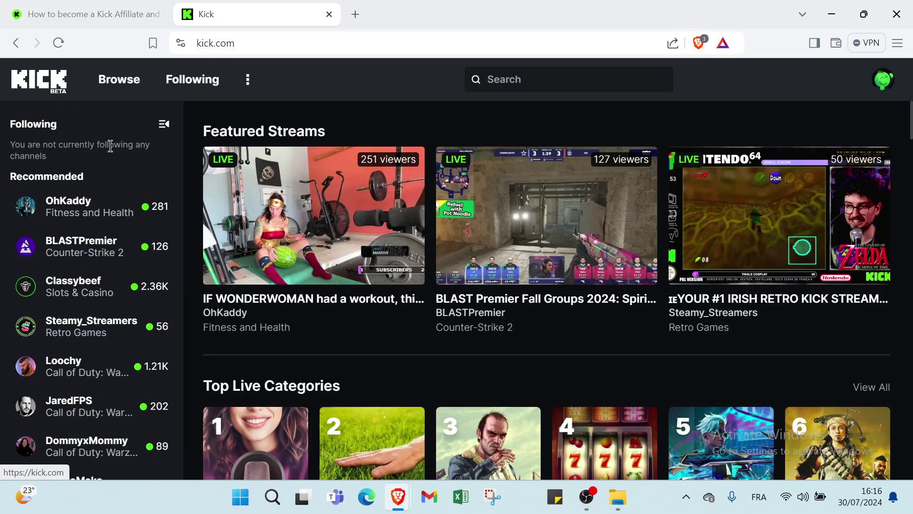
mouse_move(314, 214)
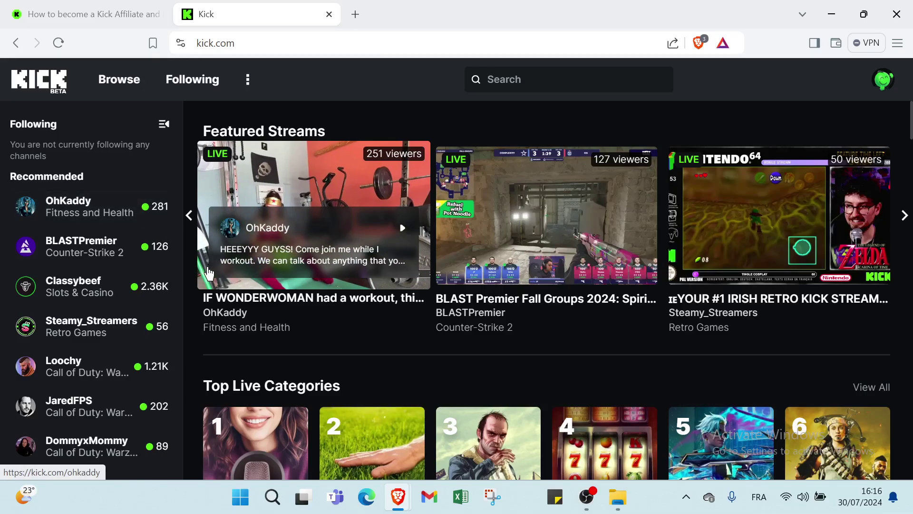
scroll(210, 275, "down", 1)
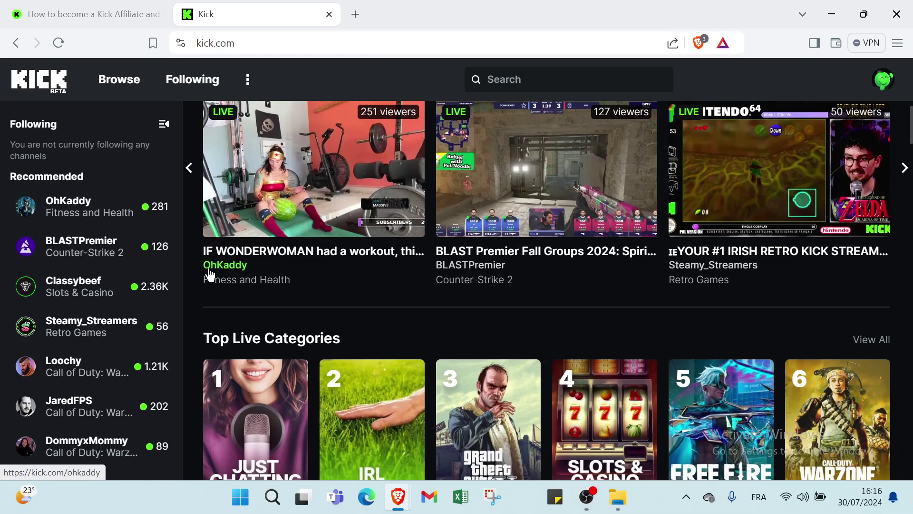
scroll(214, 271, "down", 2)
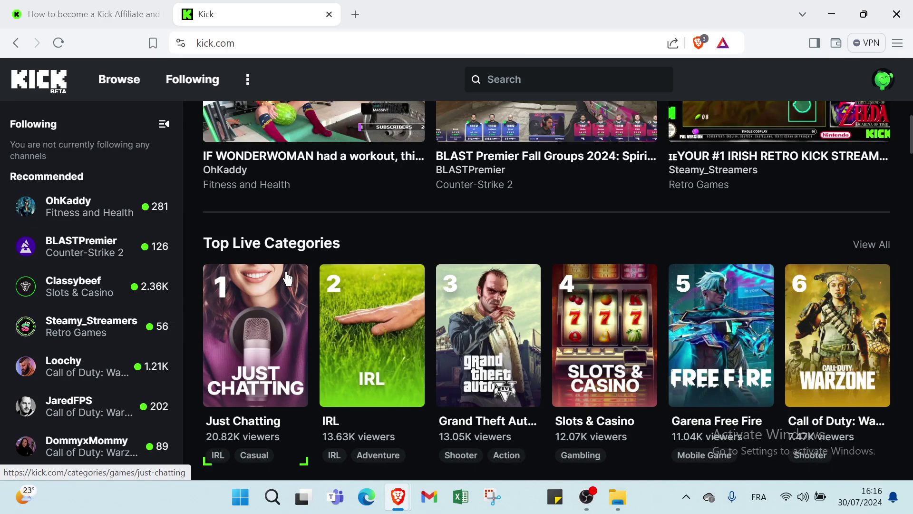
scroll(300, 296, "down", 2)
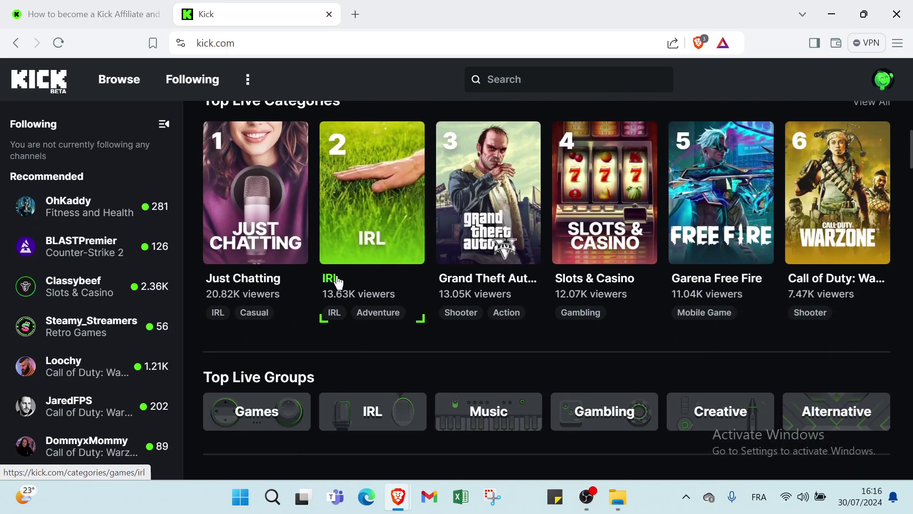
scroll(338, 281, "down", 1)
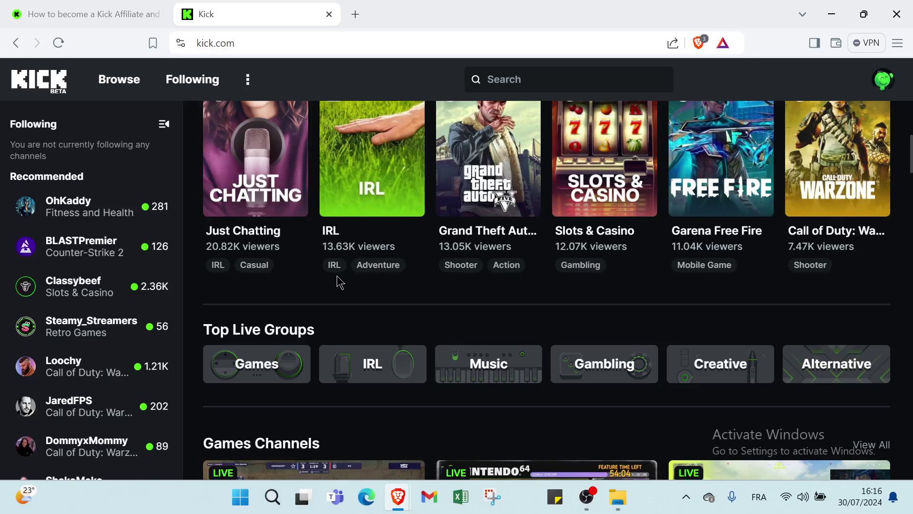
scroll(341, 279, "down", 3)
scroll(372, 264, "down", 4)
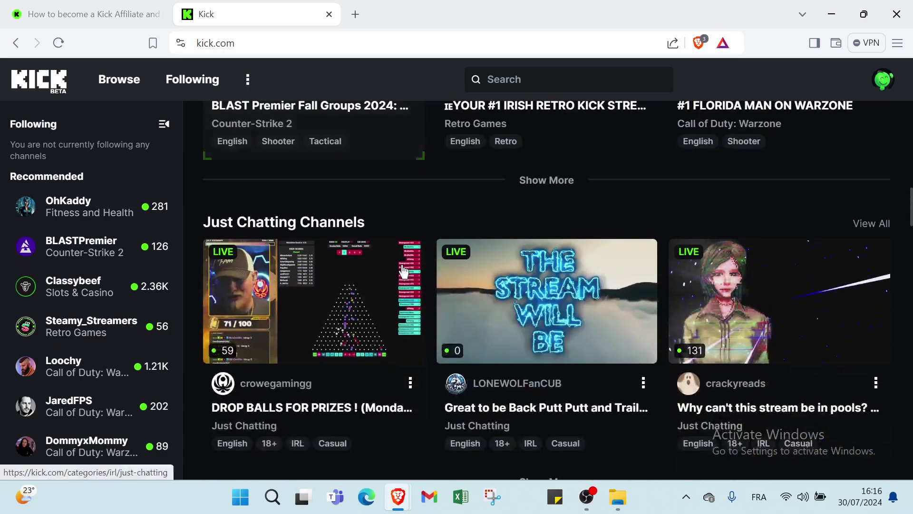
scroll(397, 264, "down", 2)
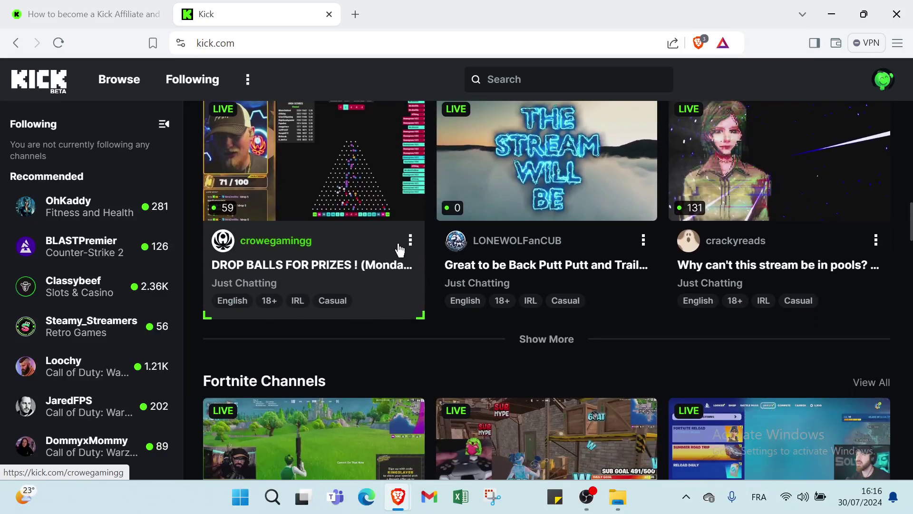
scroll(399, 250, "down", 1)
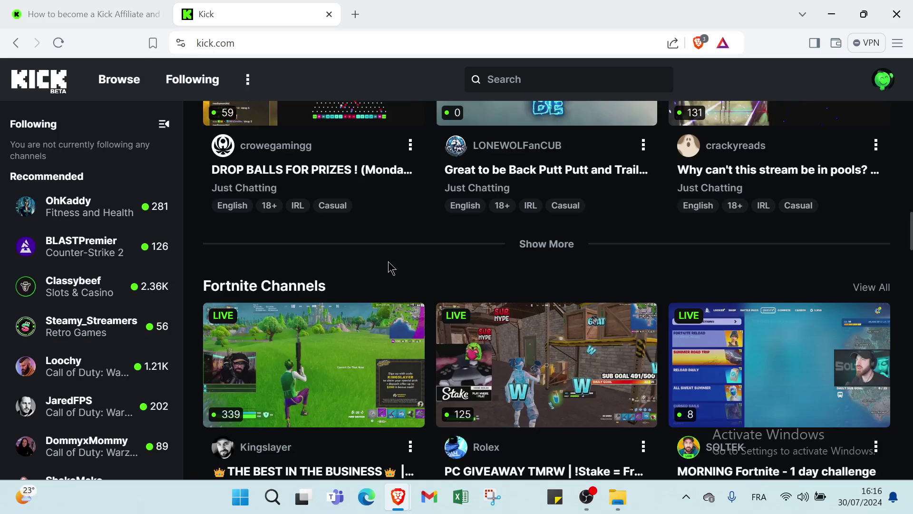
scroll(389, 264, "down", 2)
scroll(399, 285, "down", 2)
scroll(406, 295, "down", 2)
scroll(400, 278, "down", 2)
scroll(350, 261, "down", 2)
scroll(351, 263, "down", 3)
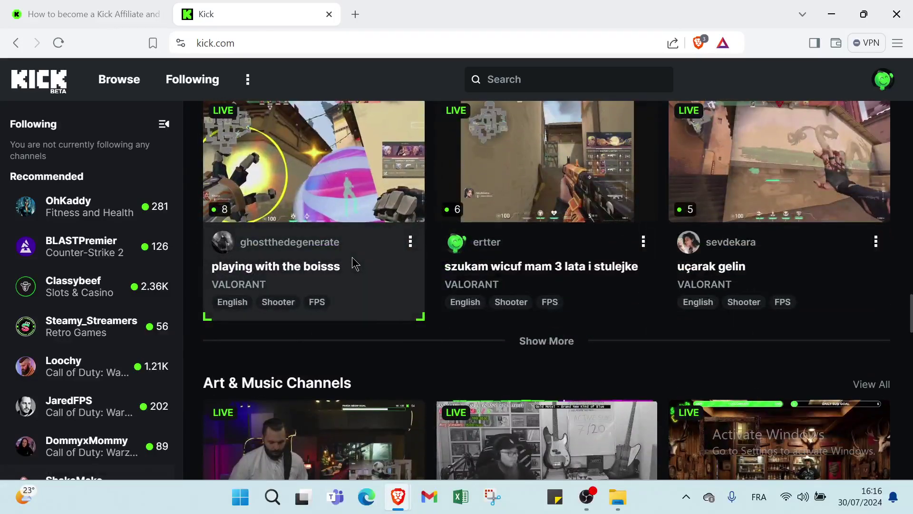
scroll(352, 263, "down", 2)
scroll(376, 278, "down", 1)
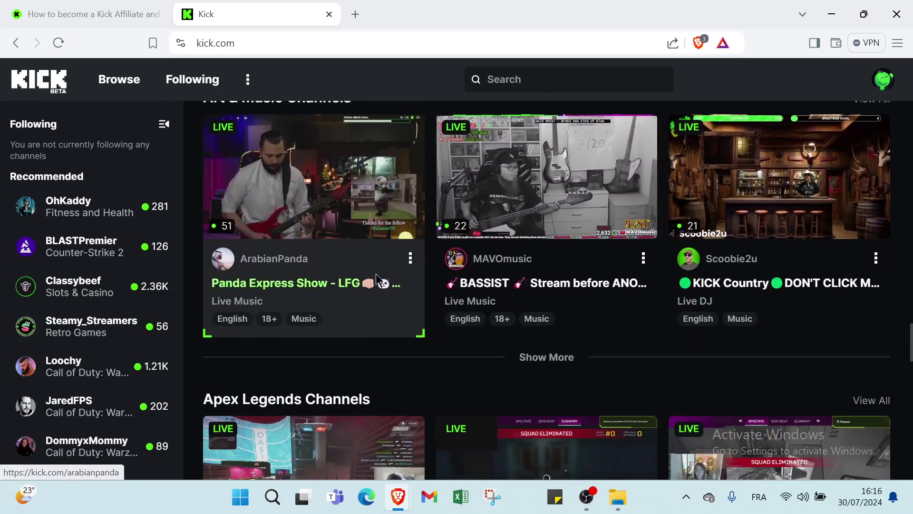
scroll(369, 259, "down", 2)
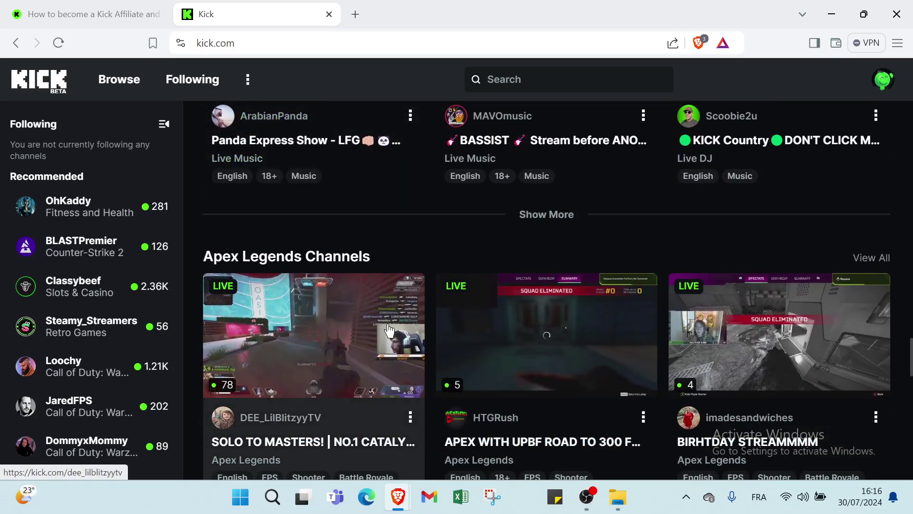
scroll(389, 332, "down", 2)
scroll(378, 342, "down", 3)
scroll(363, 336, "down", 1)
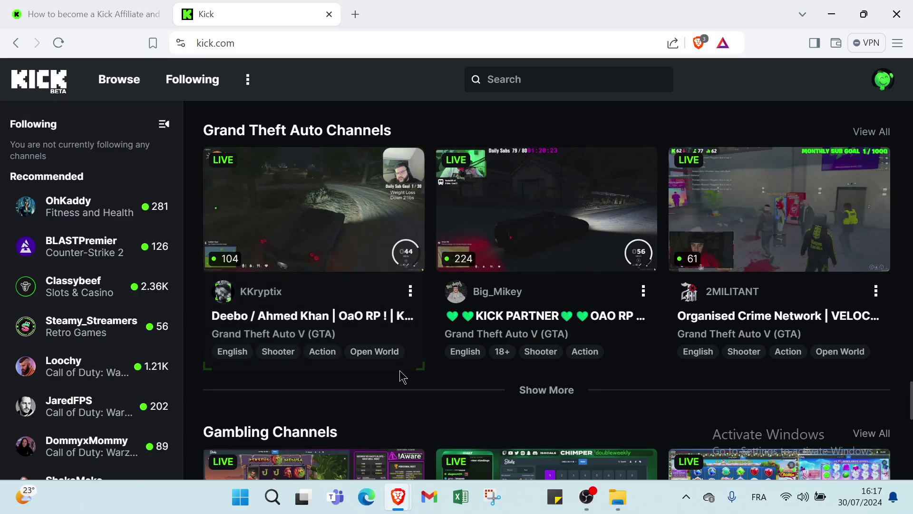
scroll(394, 432, "down", 1)
scroll(393, 433, "down", 1)
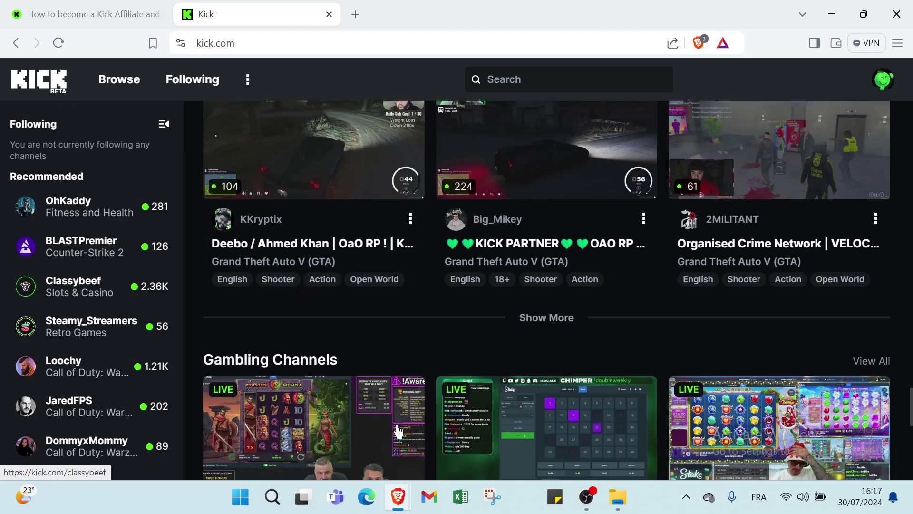
scroll(421, 456, "down", 4)
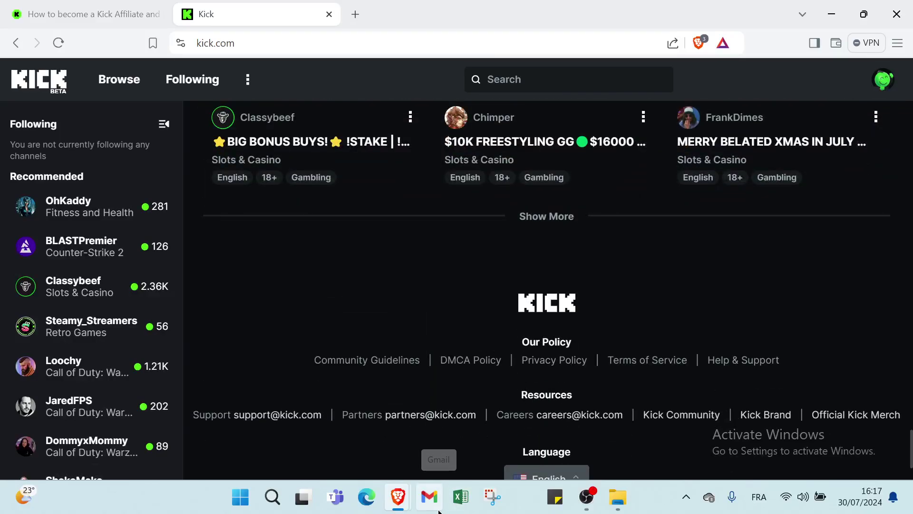
scroll(350, 386, "up", 1)
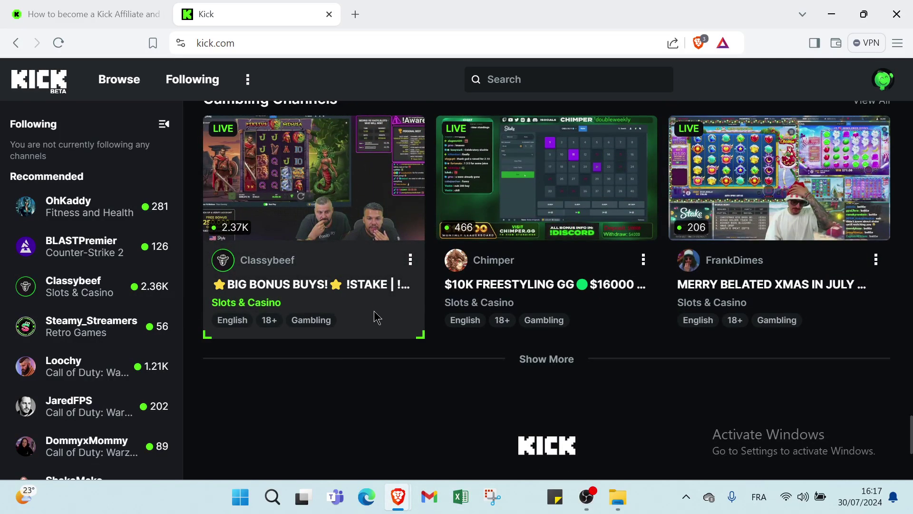
scroll(364, 329, "up", 3)
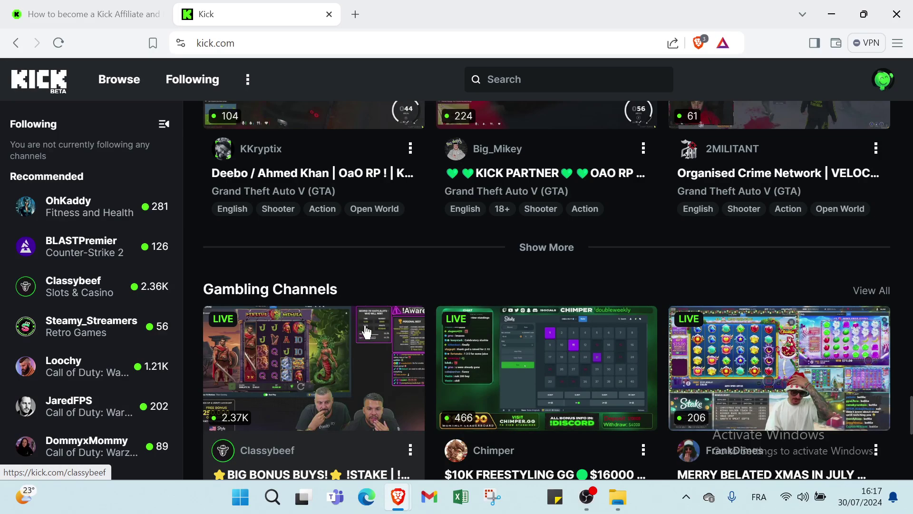
scroll(364, 327, "up", 2)
scroll(362, 324, "up", 2)
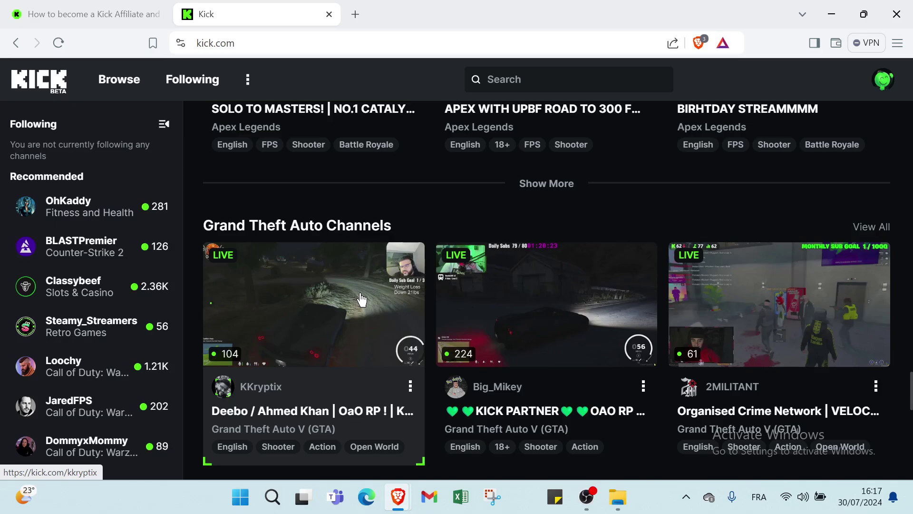
scroll(360, 300, "down", 2)
scroll(381, 316, "down", 2)
scroll(418, 318, "down", 2)
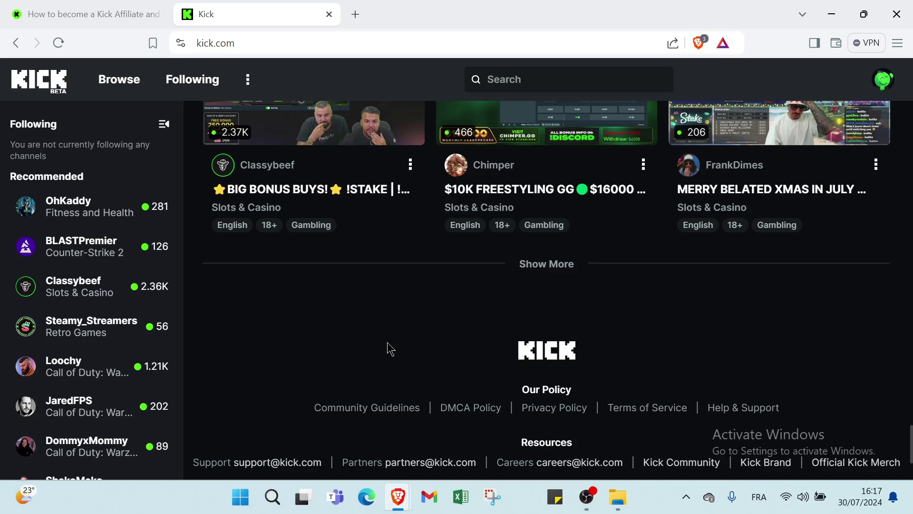
scroll(386, 365, "down", 1)
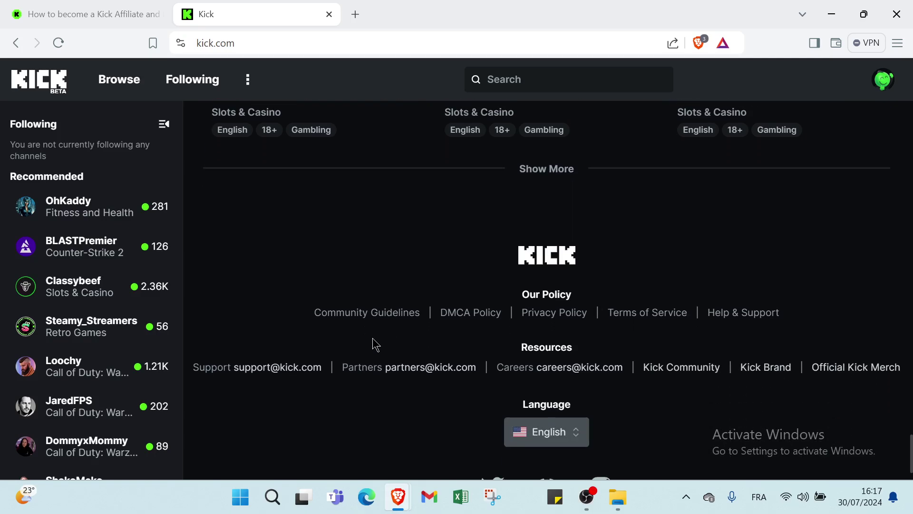
scroll(372, 345, "down", 1)
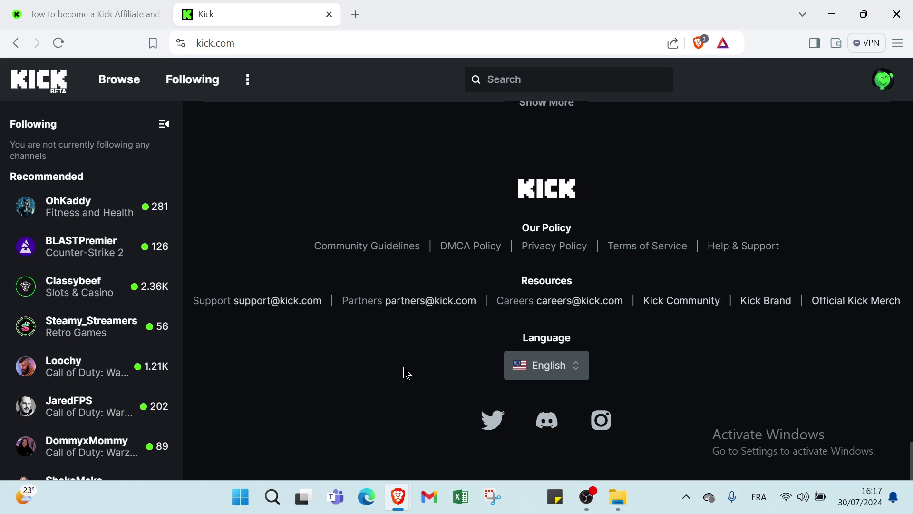
scroll(426, 370, "up", 2)
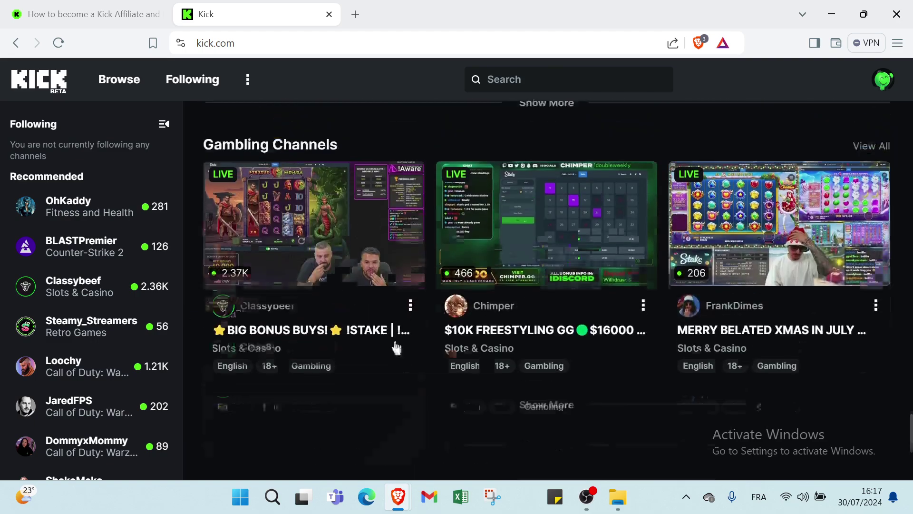
scroll(425, 375, "up", 1)
scroll(394, 347, "up", 1)
scroll(357, 306, "up", 1)
scroll(377, 342, "up", 2)
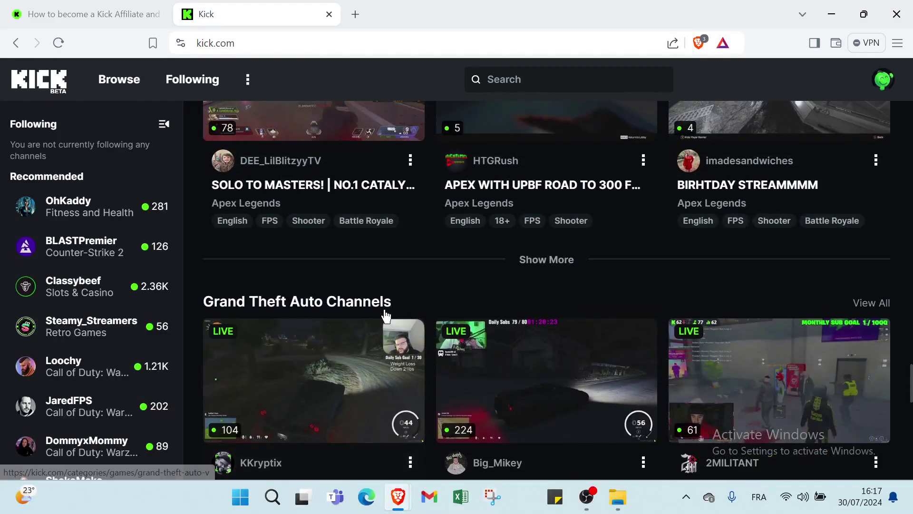
scroll(378, 340, "up", 2)
scroll(438, 373, "up", 2)
scroll(428, 336, "up", 1)
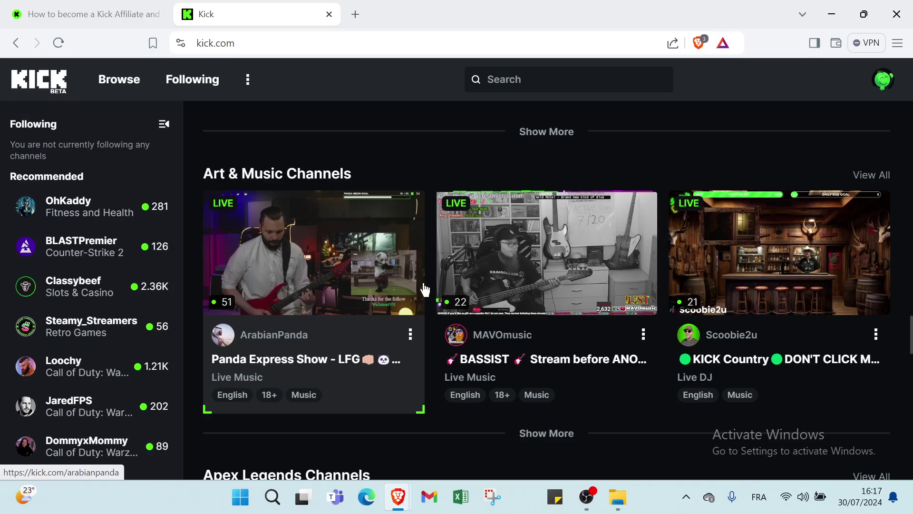
scroll(417, 285, "up", 2)
scroll(416, 282, "up", 1)
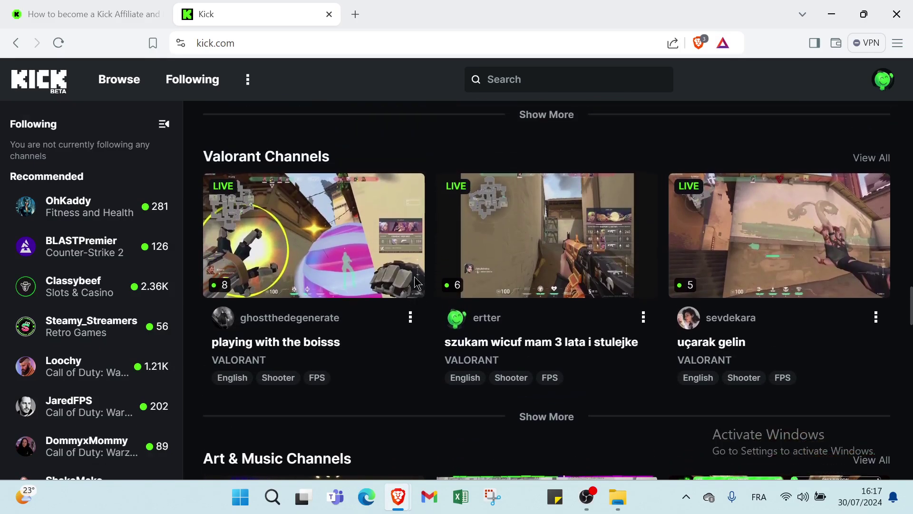
scroll(416, 284, "up", 2)
scroll(416, 283, "up", 1)
scroll(428, 307, "up", 1)
scroll(442, 336, "up", 1)
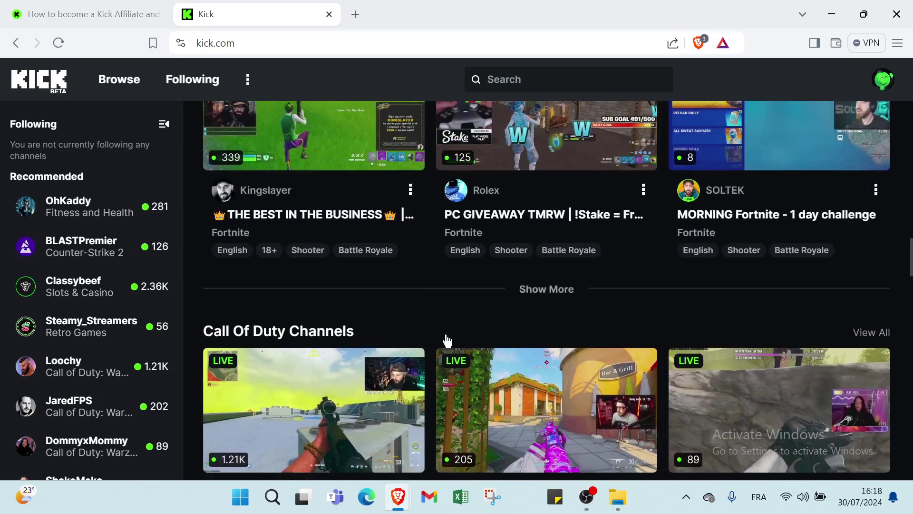
scroll(446, 340, "up", 1)
scroll(447, 339, "up", 1)
scroll(447, 338, "up", 2)
scroll(447, 339, "up", 1)
scroll(439, 321, "up", 2)
scroll(437, 318, "up", 1)
scroll(429, 310, "up", 2)
scroll(418, 305, "up", 2)
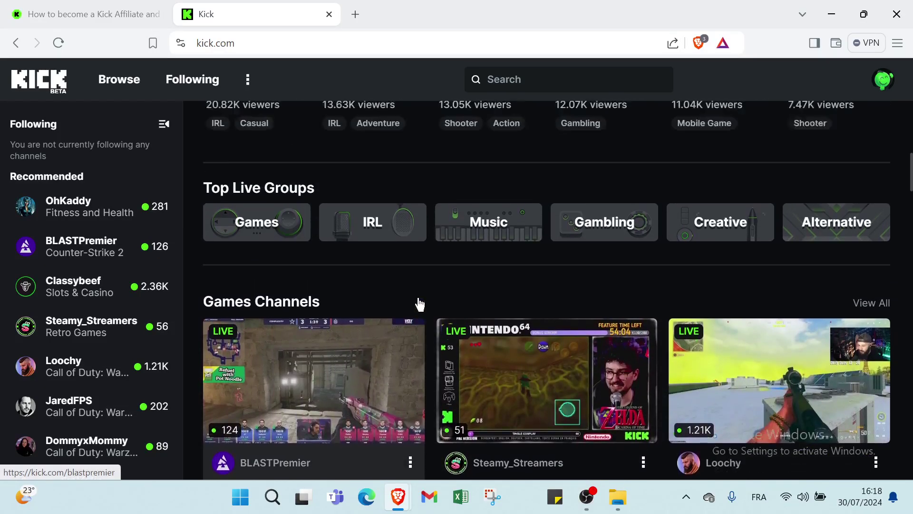
scroll(385, 403, "up", 1)
Open BLASTPremier's stream card to load its channel page.
left_click(387, 450)
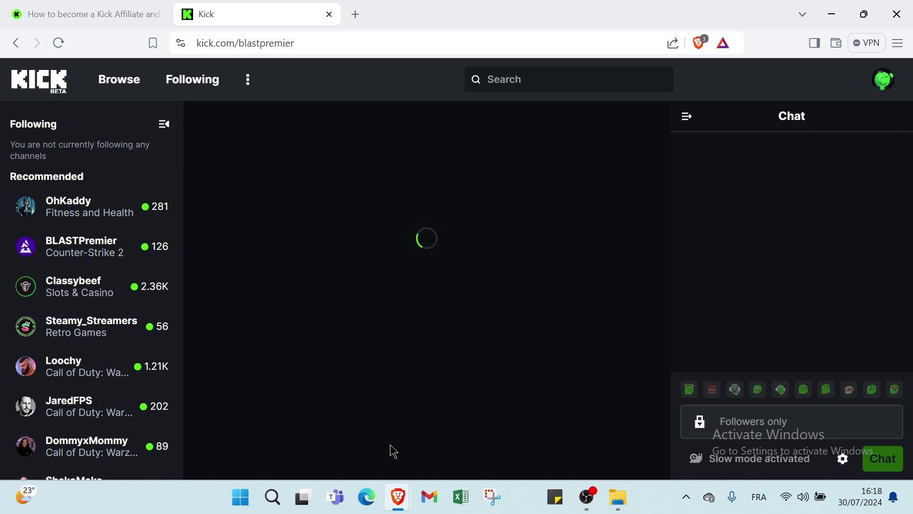
scroll(390, 449, "down", 2)
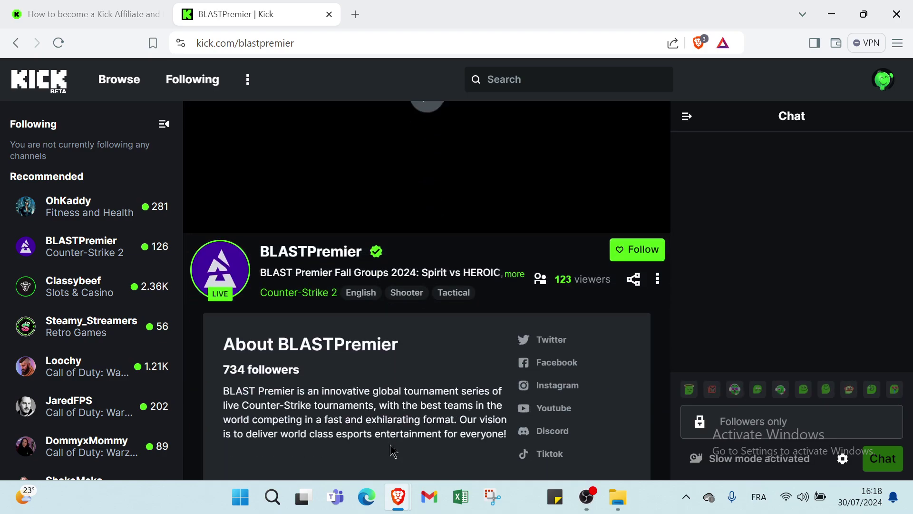
scroll(391, 449, "down", 1)
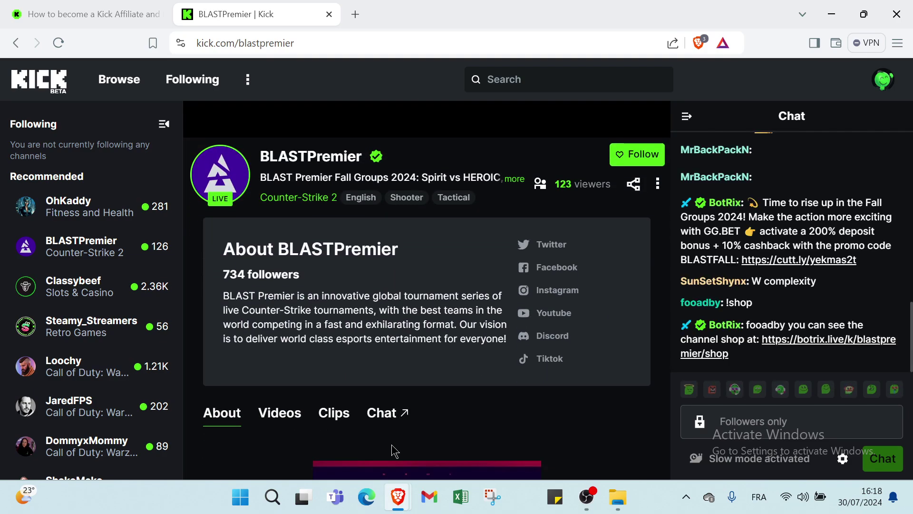
scroll(392, 450, "down", 2)
scroll(393, 450, "down", 1)
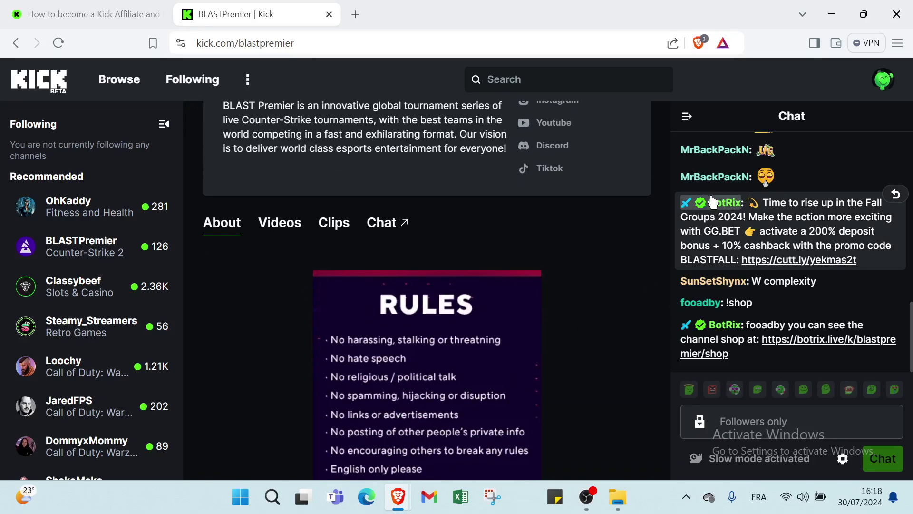
scroll(506, 238, "down", 2)
scroll(546, 240, "down", 2)
scroll(570, 249, "down", 3)
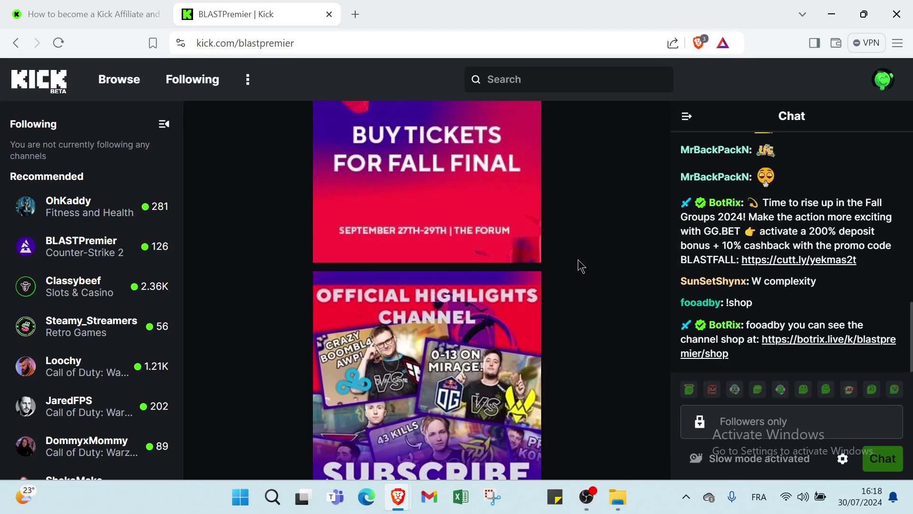
scroll(550, 258, "down", 2)
scroll(551, 258, "down", 3)
scroll(504, 280, "down", 3)
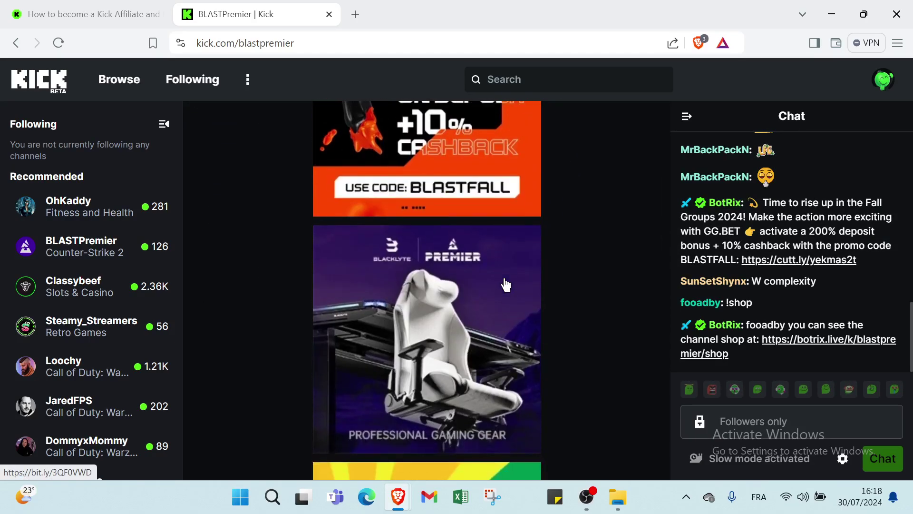
scroll(500, 282, "down", 2)
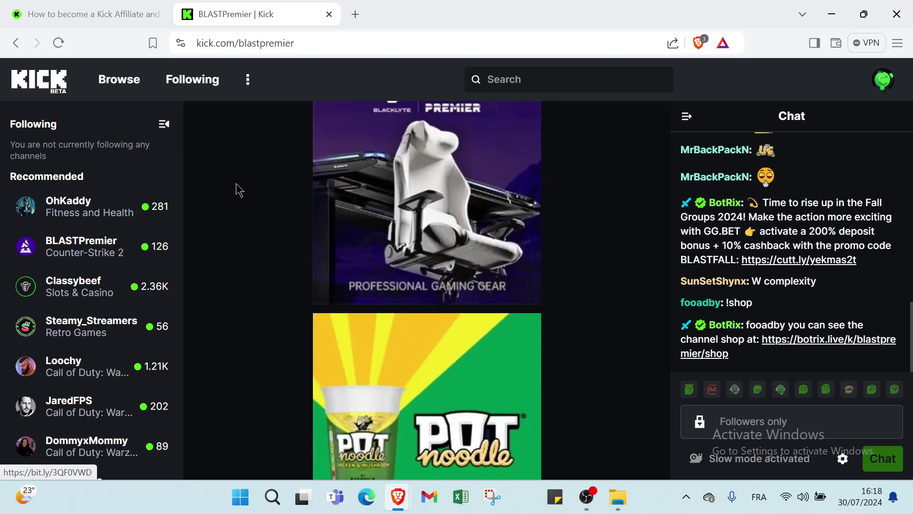
Return to the Kick homepage and scroll back up to its top.
left_click(43, 83)
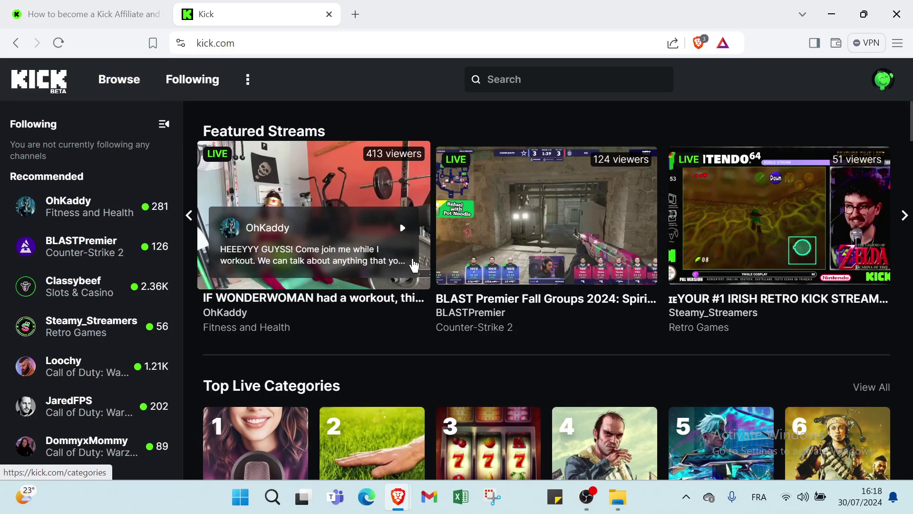
scroll(421, 299, "down", 3)
scroll(454, 339, "down", 2)
scroll(459, 338, "down", 1)
scroll(457, 286, "down", 1)
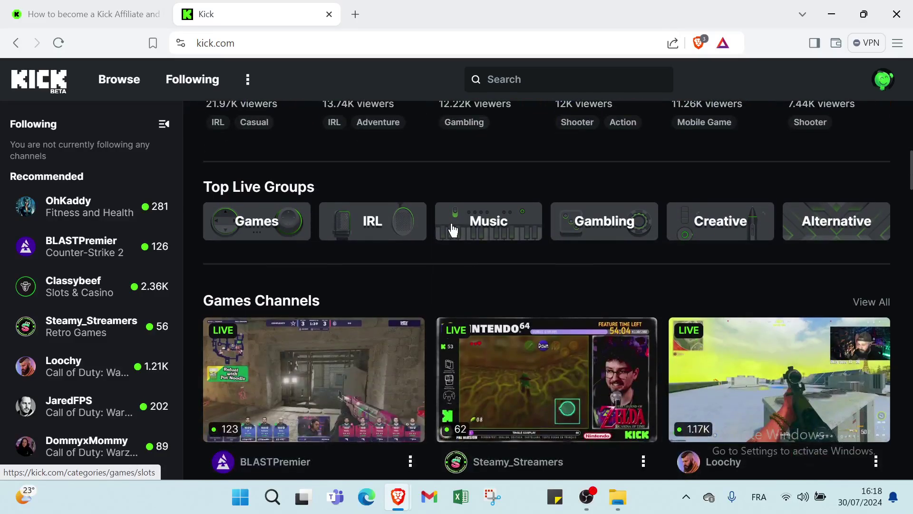
scroll(439, 265, "down", 1)
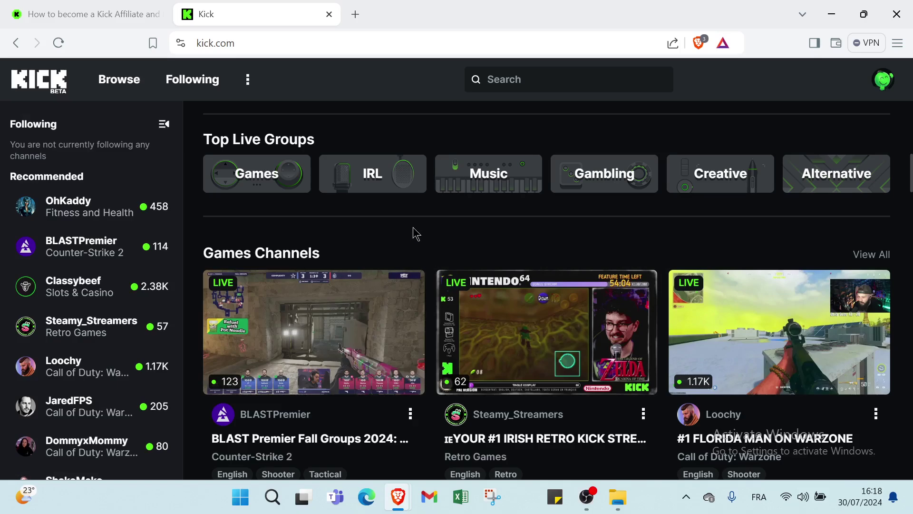
scroll(415, 236, "down", 2)
scroll(459, 309, "down", 1)
scroll(471, 317, "down", 1)
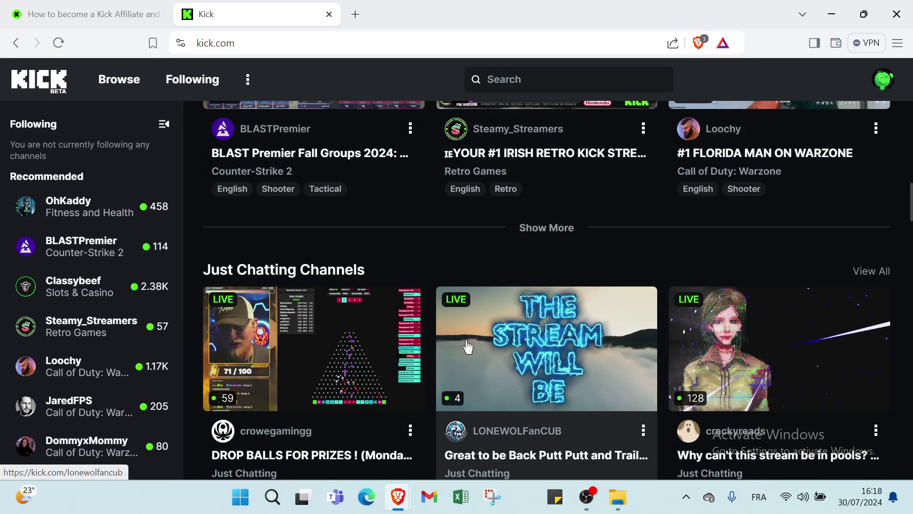
scroll(473, 339, "down", 2)
scroll(474, 343, "down", 3)
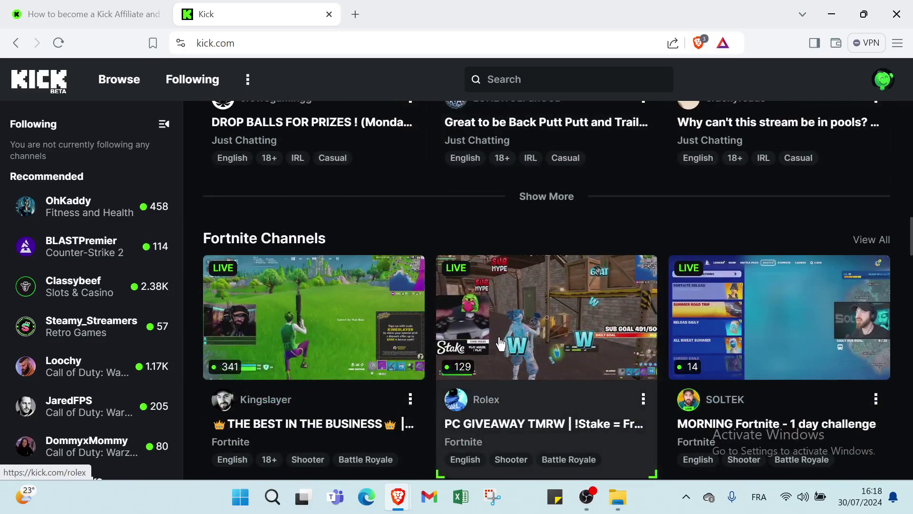
scroll(492, 361, "down", 2)
scroll(496, 357, "down", 1)
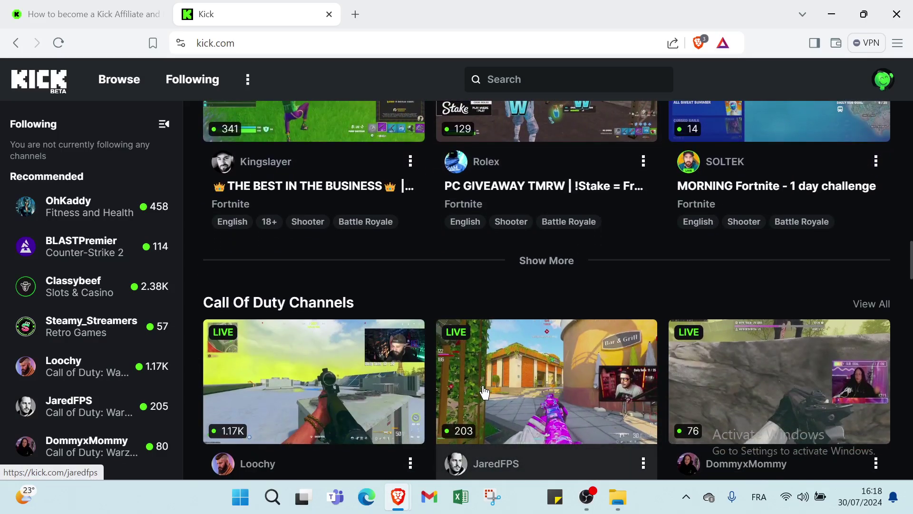
scroll(477, 407, "down", 2)
scroll(465, 437, "down", 2)
scroll(464, 443, "down", 2)
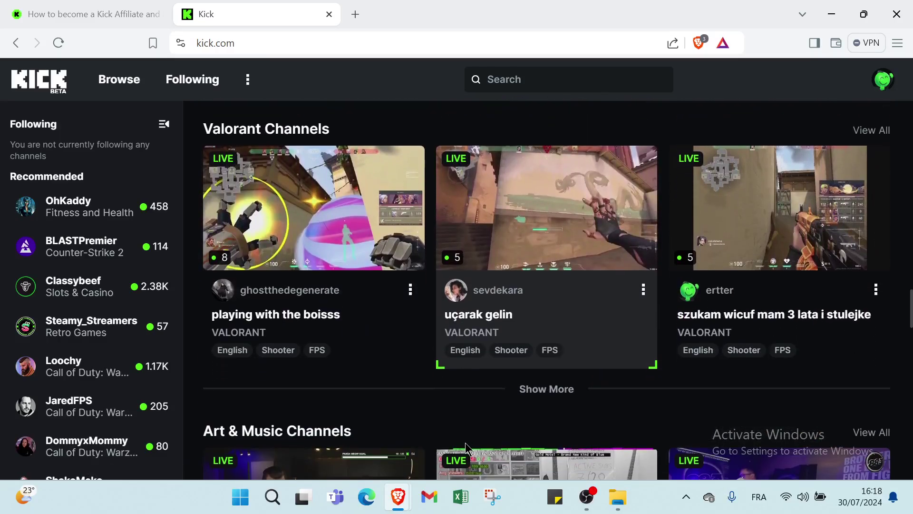
scroll(474, 457, "down", 2)
scroll(483, 464, "down", 1)
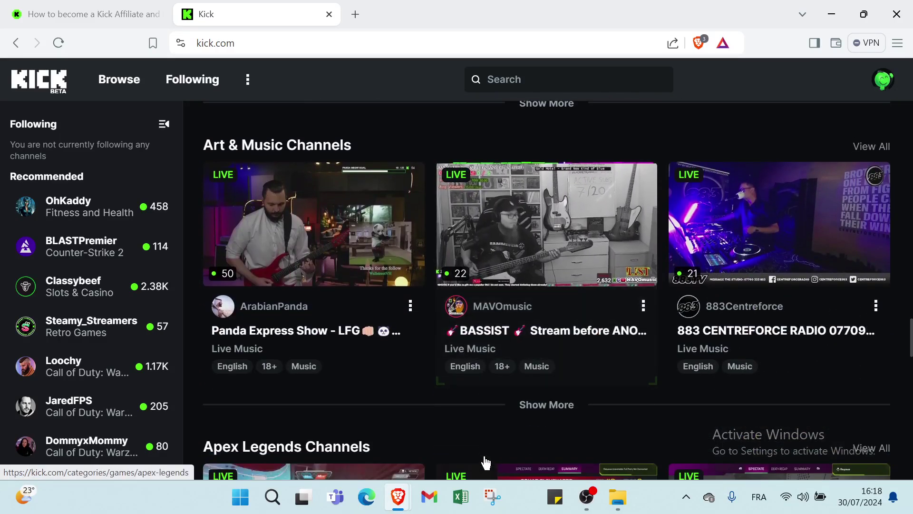
scroll(487, 464, "down", 1)
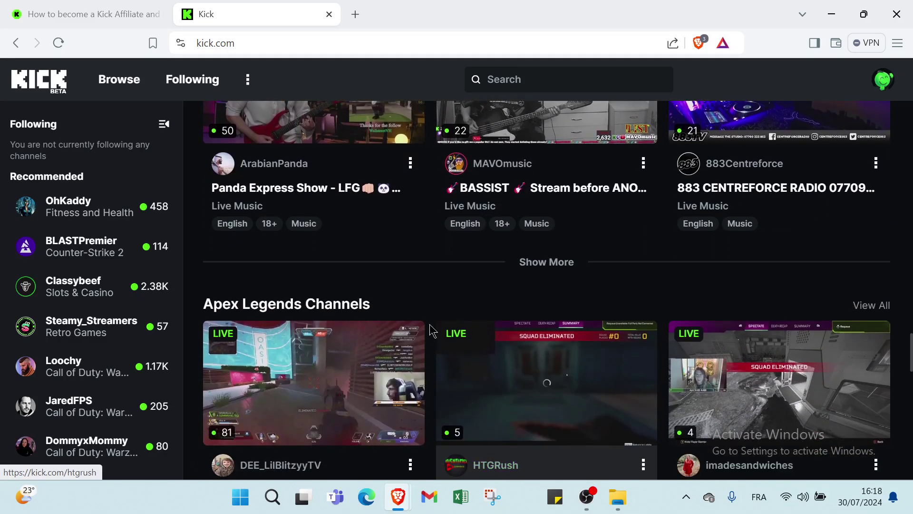
scroll(427, 319, "down", 2)
scroll(424, 342, "down", 2)
scroll(428, 360, "down", 1)
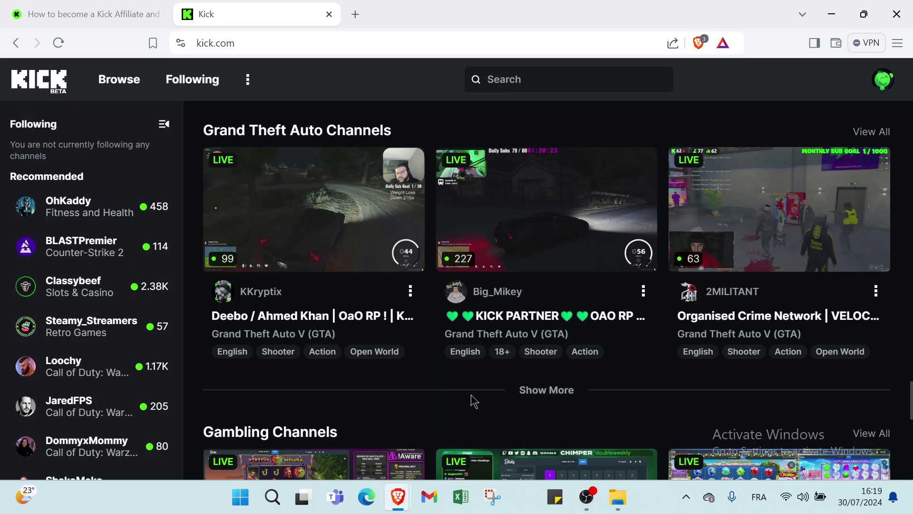
scroll(473, 392, "down", 2)
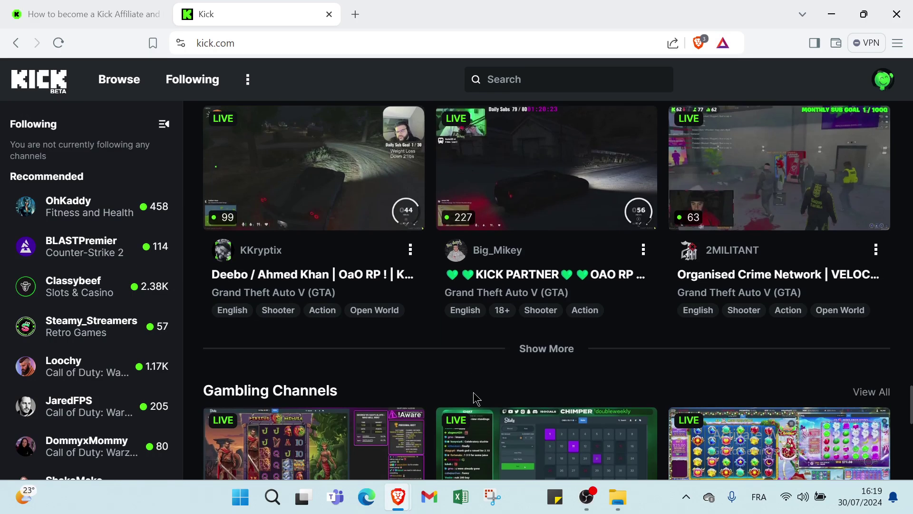
scroll(504, 415, "down", 3)
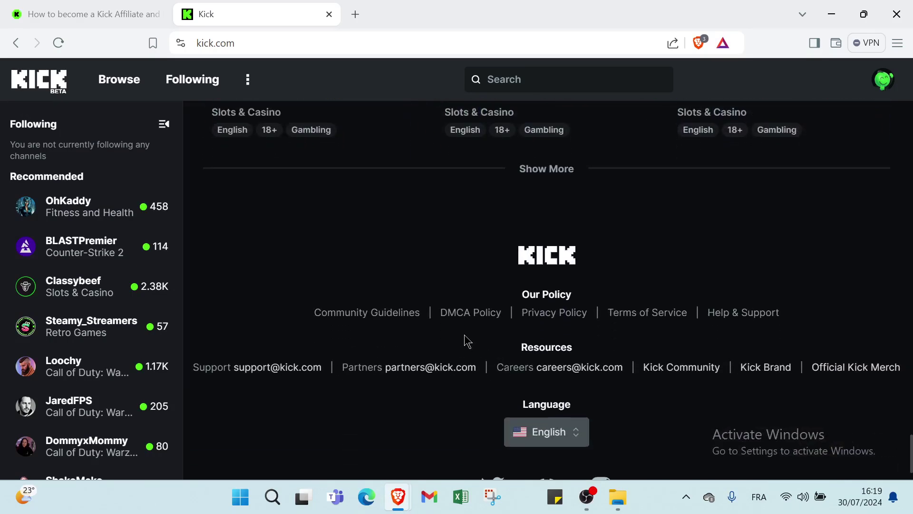
scroll(464, 334, "up", 2)
scroll(465, 335, "up", 1)
scroll(496, 341, "up", 2)
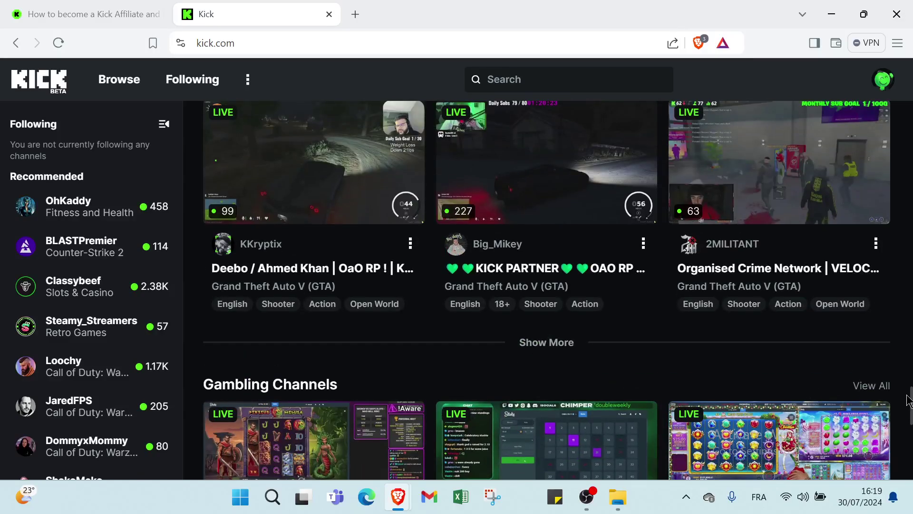
left_click_drag(909, 404, 910, 360)
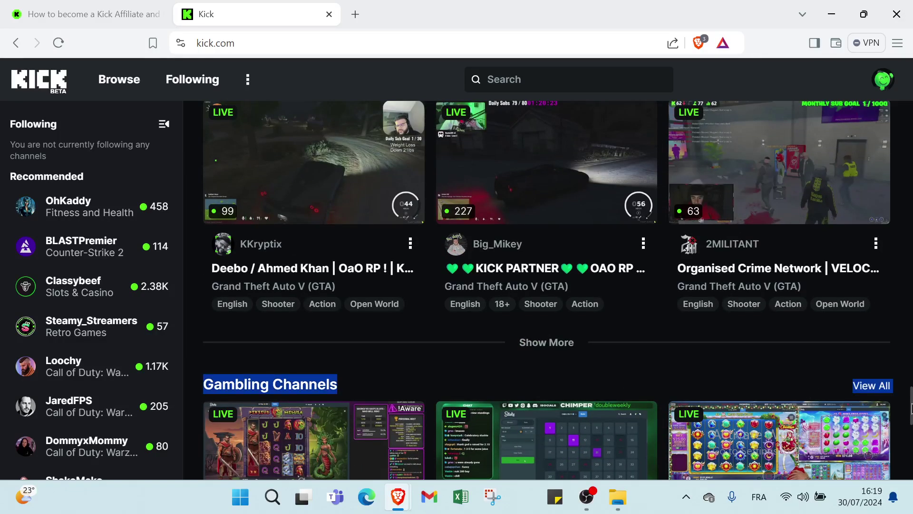
scroll(911, 406, "up", 5)
scroll(911, 407, "up", 5)
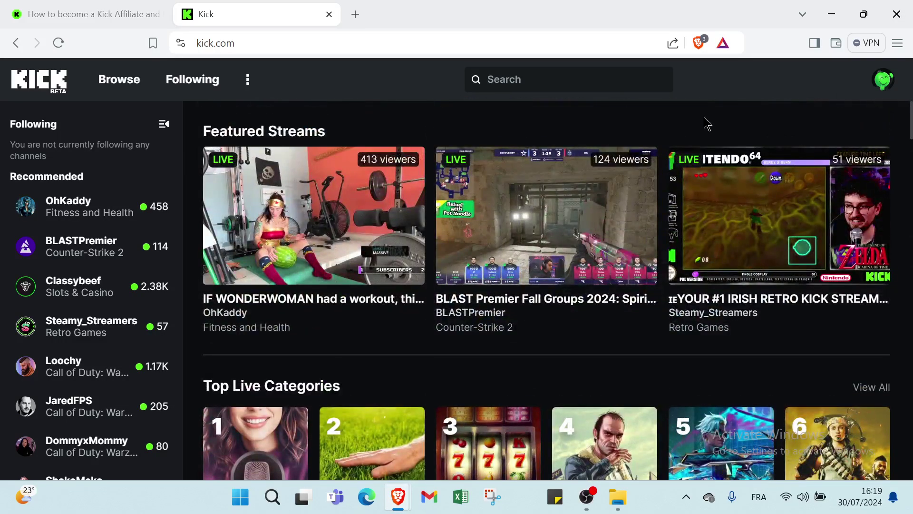